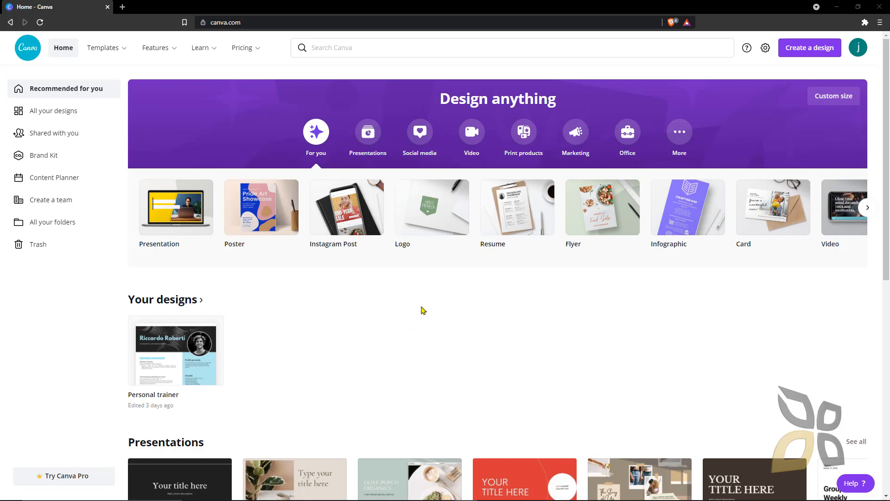
Create a blank logo design
mouse_move(423, 221)
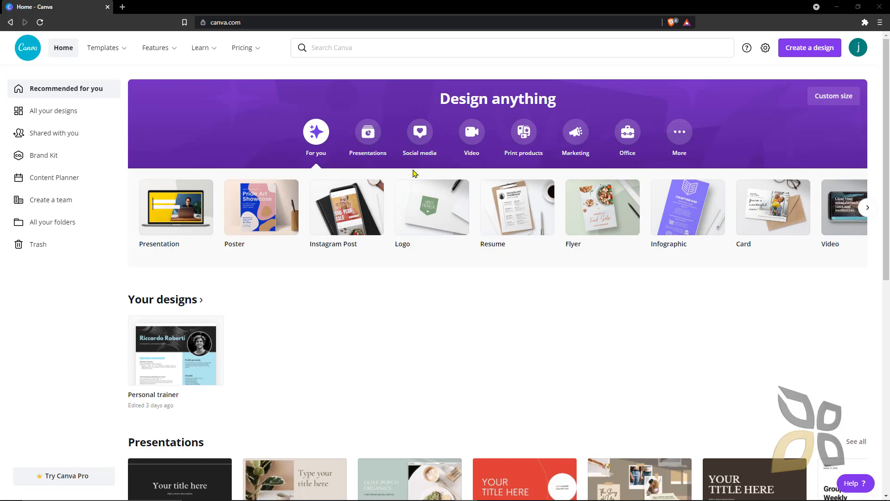
click(443, 231)
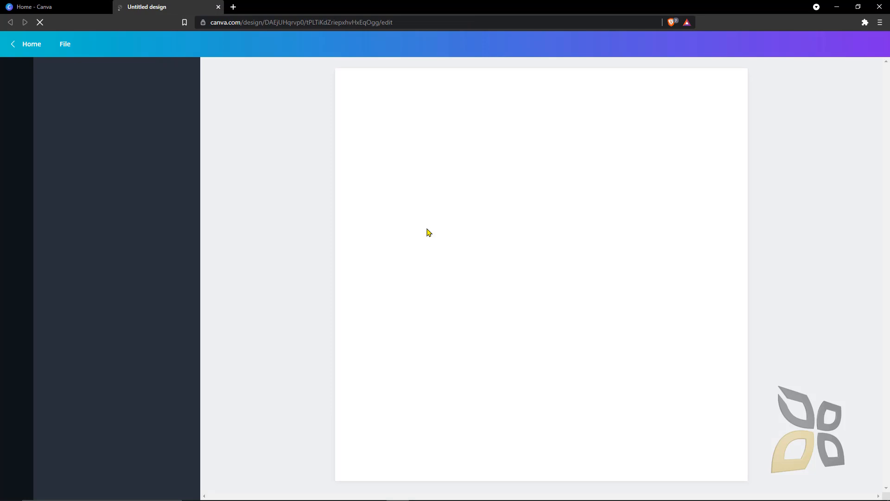
Return to the home page, view the additional design types, and search the design types for "logo"
click(62, 7)
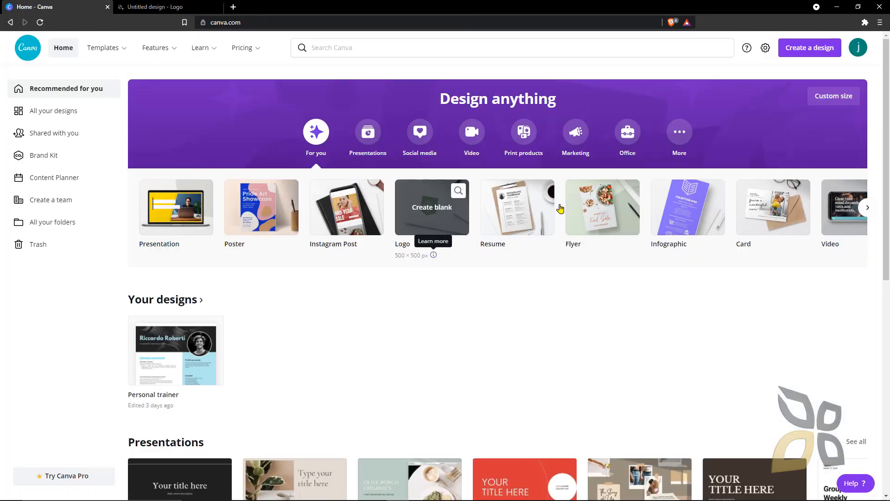
click(679, 131)
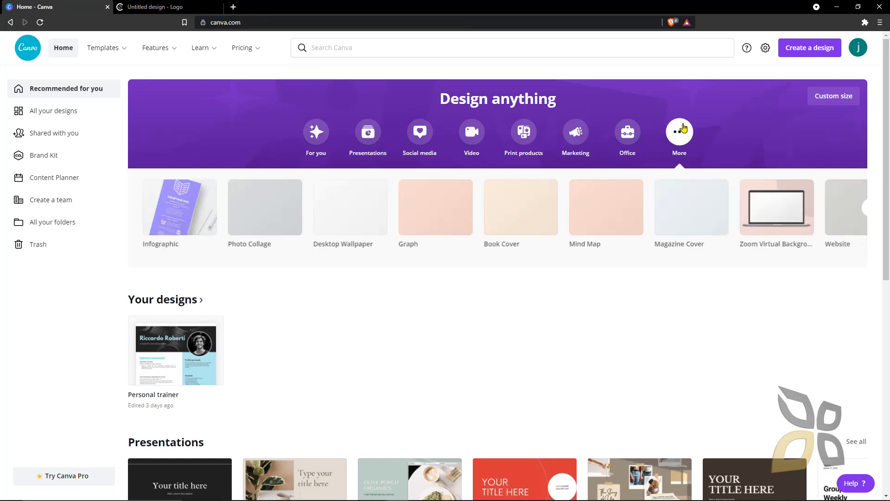
click(359, 43)
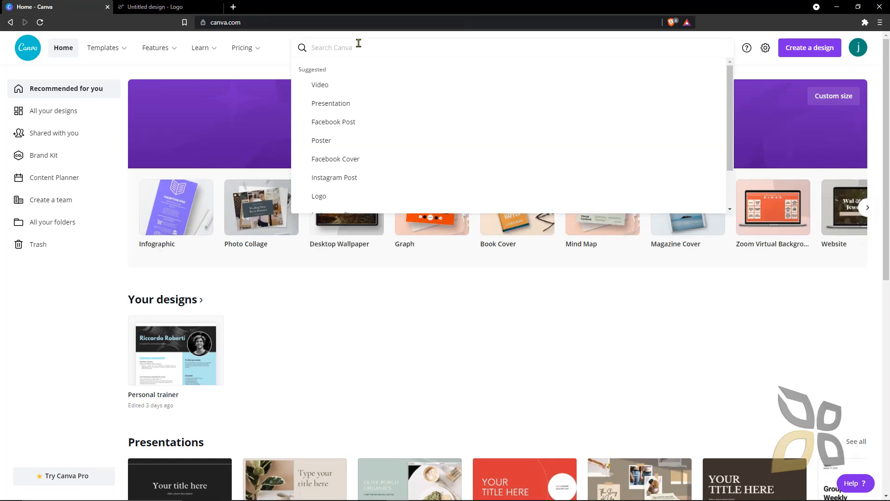
text(logi)
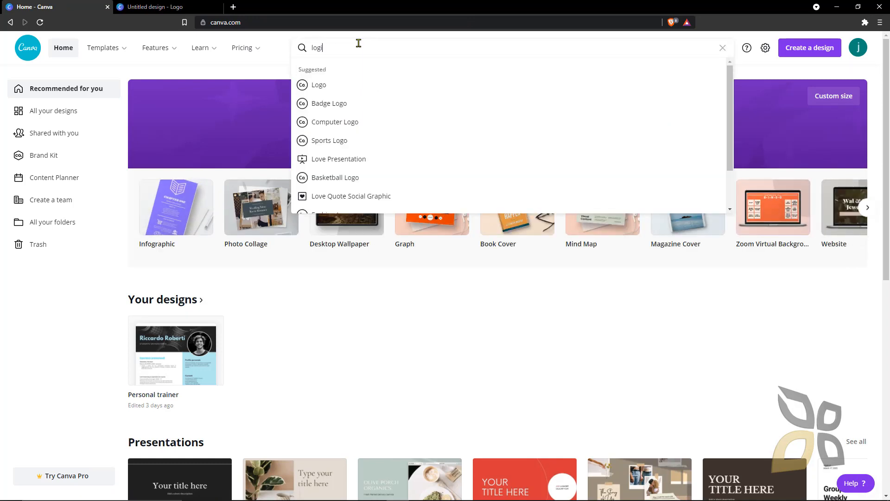
key(BackSpace)
text(o)
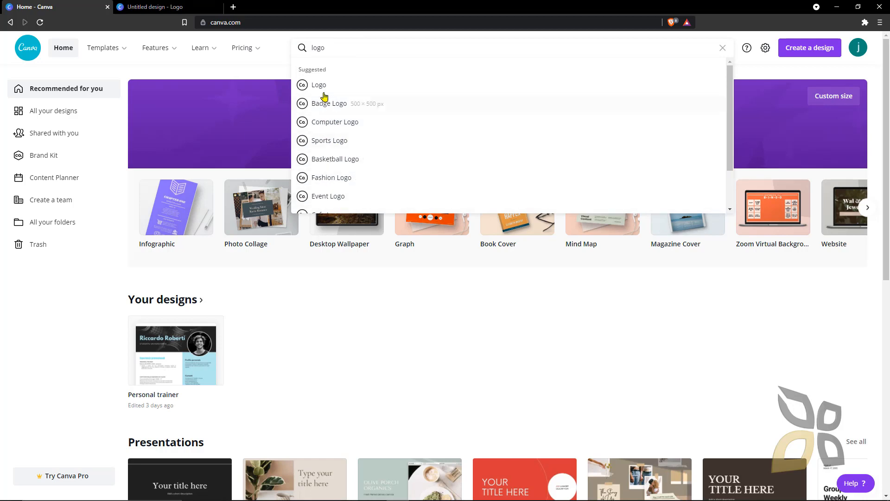
Switch back to the untitled logo design and apply the XOXO Cosmetici template to its blank page
click(167, 6)
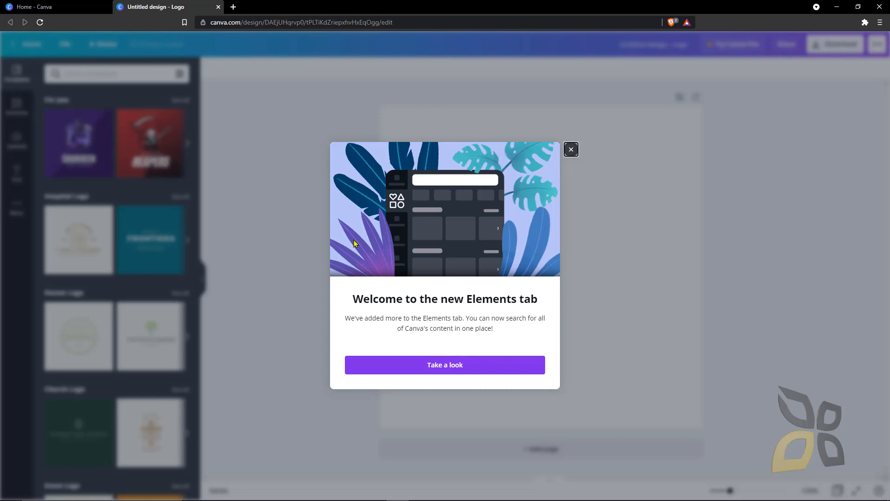
click(570, 149)
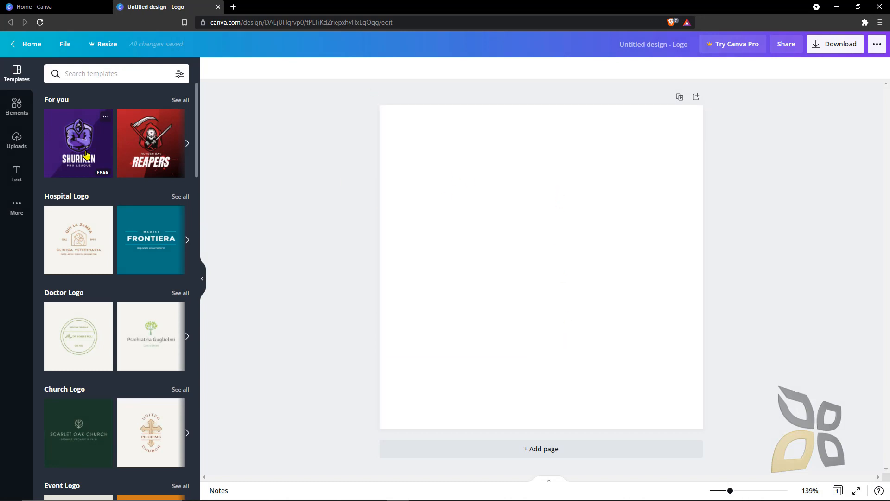
scroll(97, 236, down, 7)
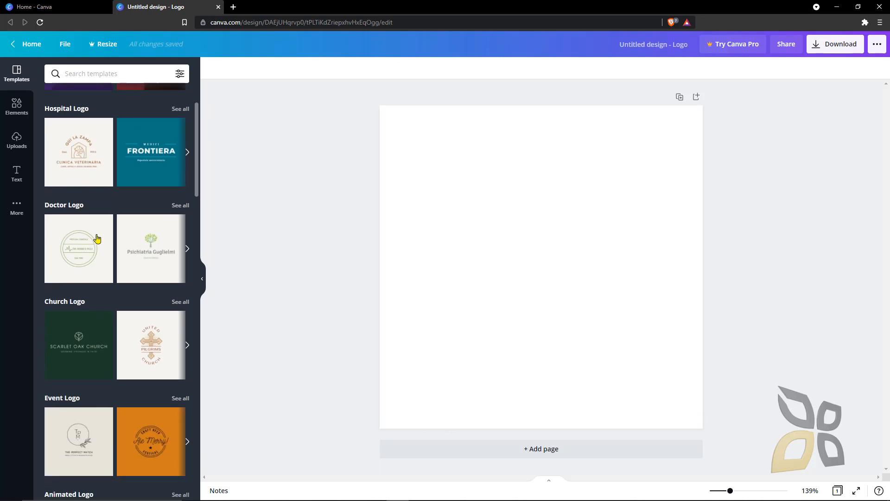
scroll(120, 241, down, 8)
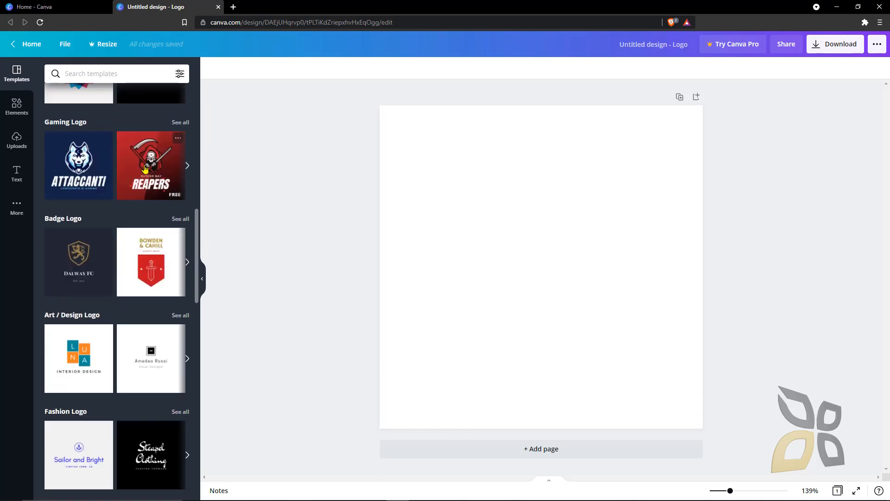
scroll(143, 250, down, 8)
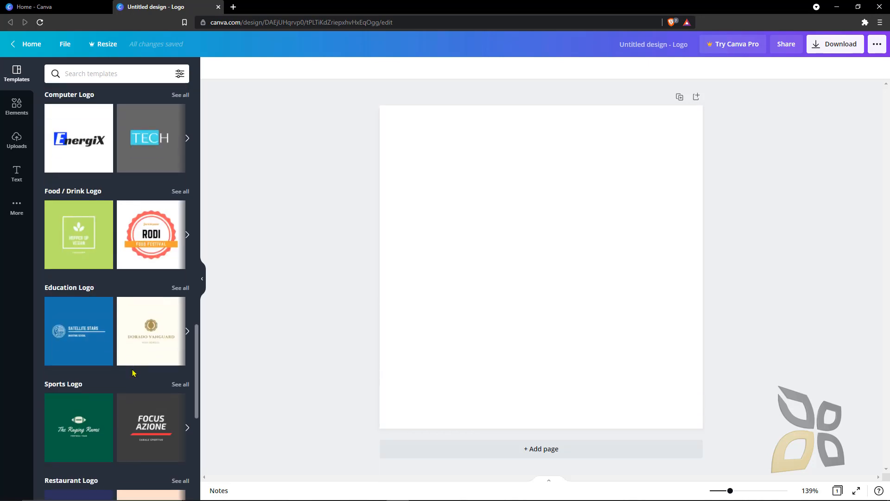
scroll(122, 344, down, 8)
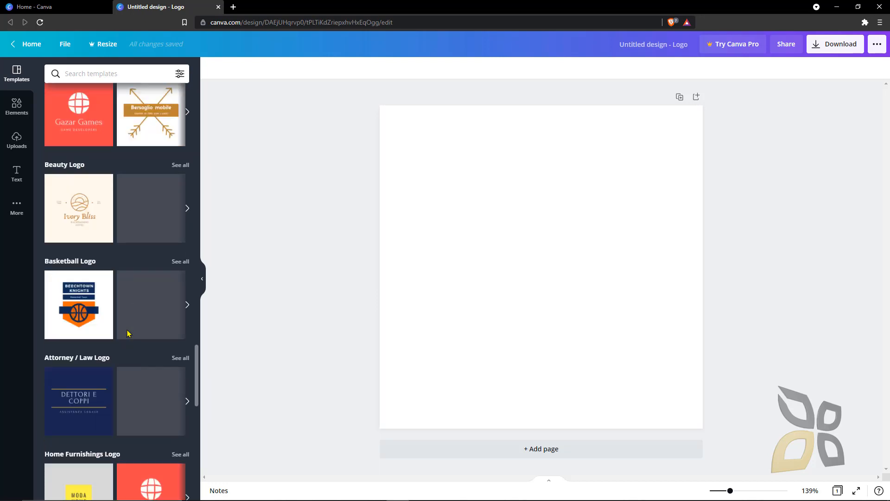
scroll(125, 333, down, 8)
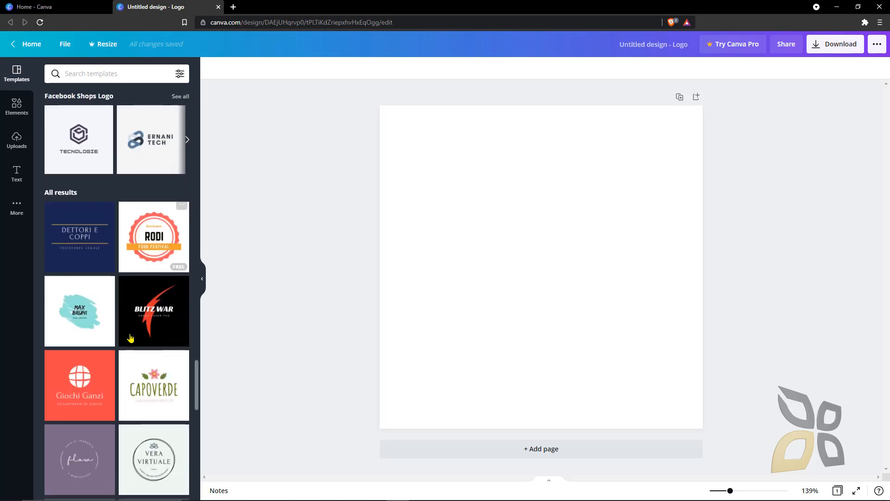
scroll(131, 333, down, 3)
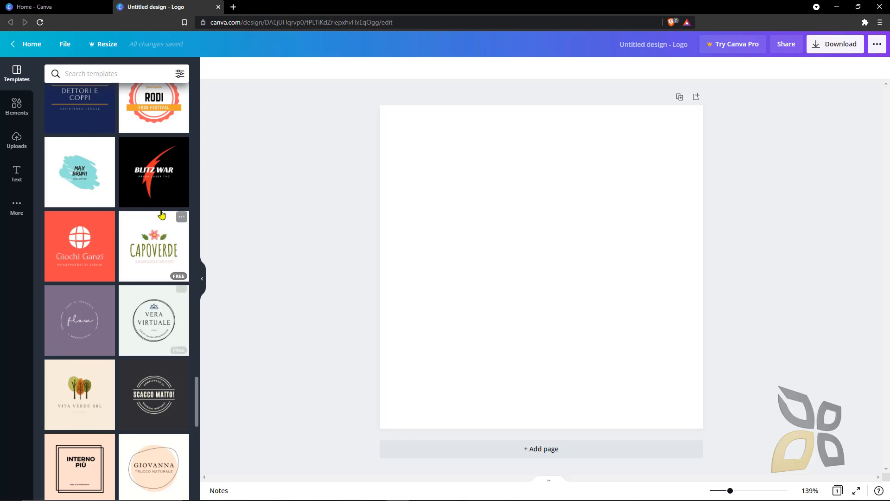
scroll(123, 306, down, 3)
scroll(123, 306, down, 7)
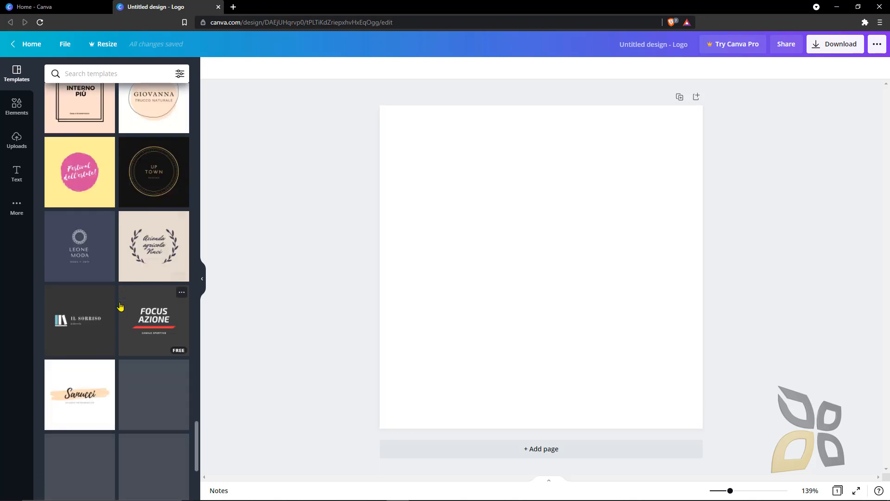
scroll(121, 337, up, 10)
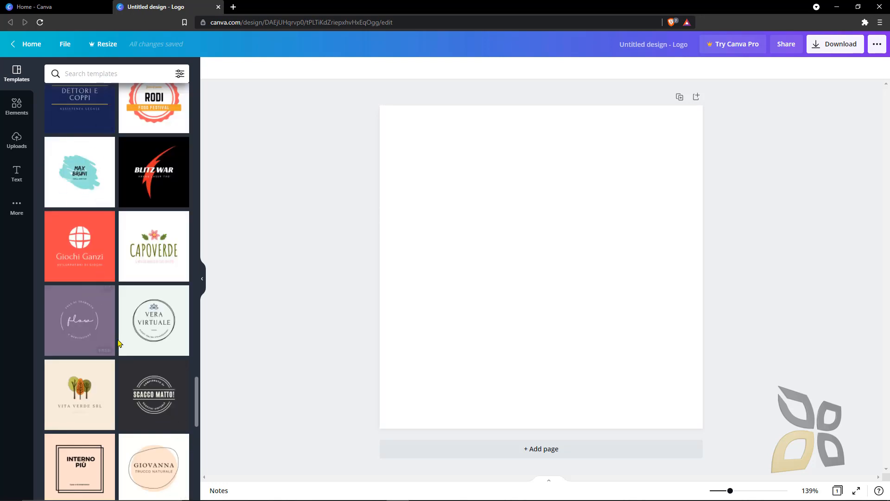
scroll(139, 343, down, 9)
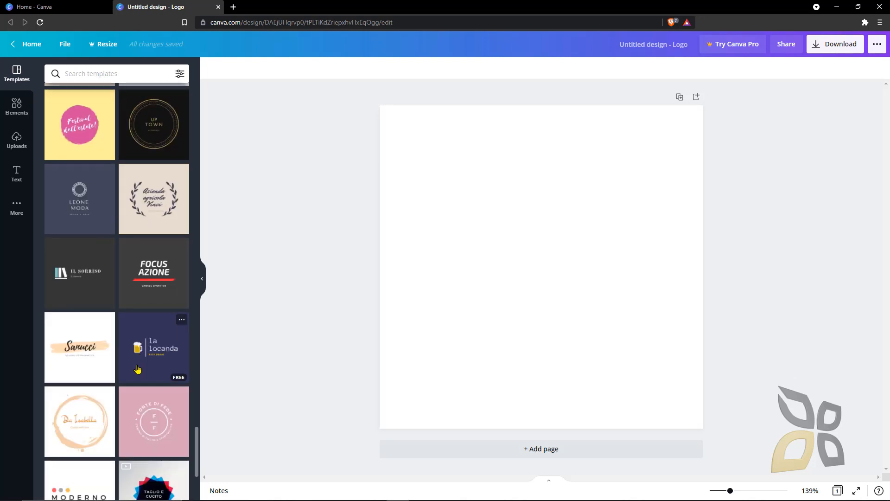
scroll(139, 352, down, 4)
scroll(139, 368, down, 1)
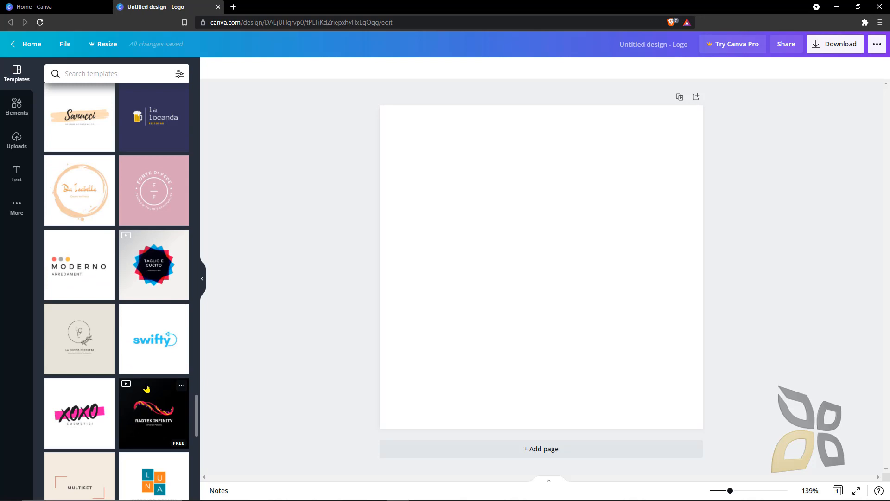
scroll(147, 388, down, 4)
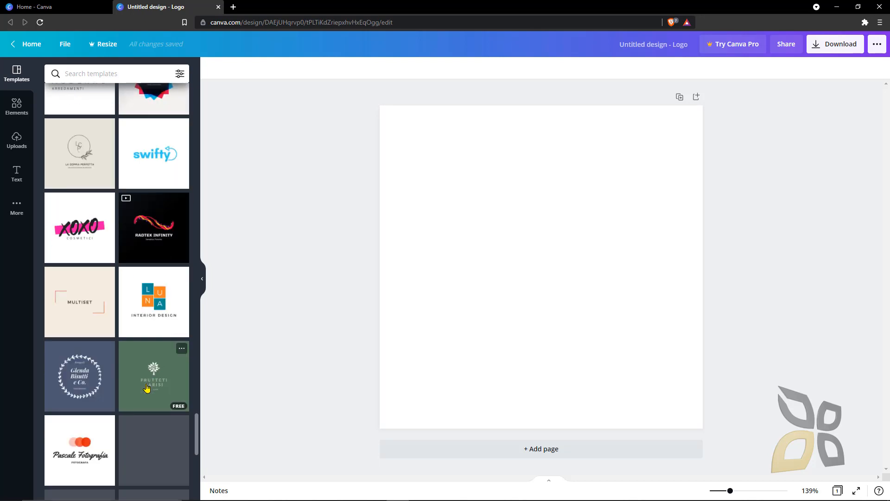
click(72, 241)
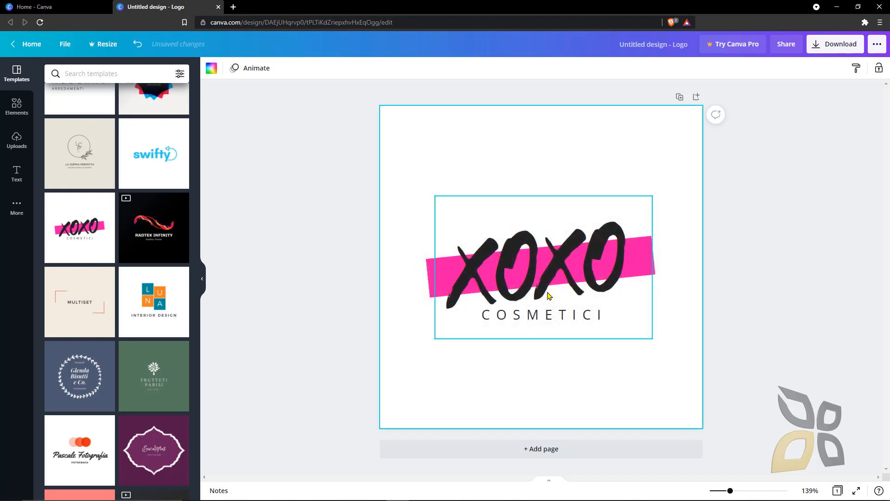
Examine the template's separate elements by selecting the XOXO text and the pink bar behind it
click(543, 269)
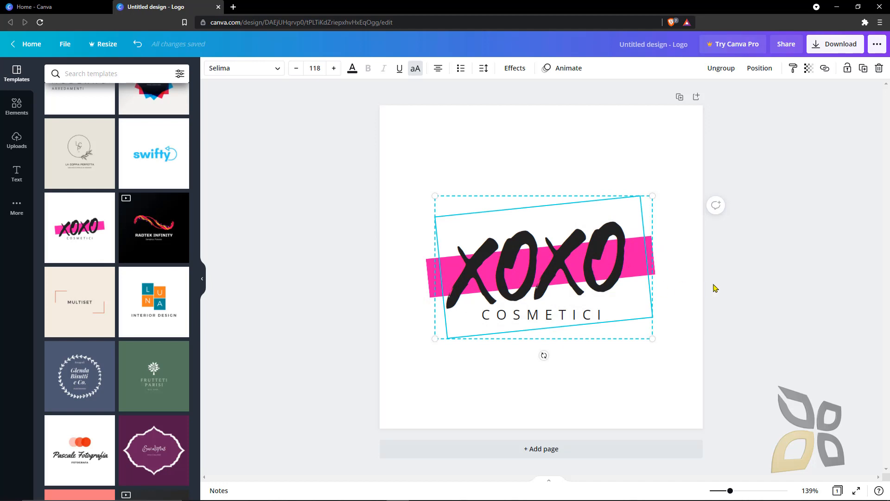
click(572, 156)
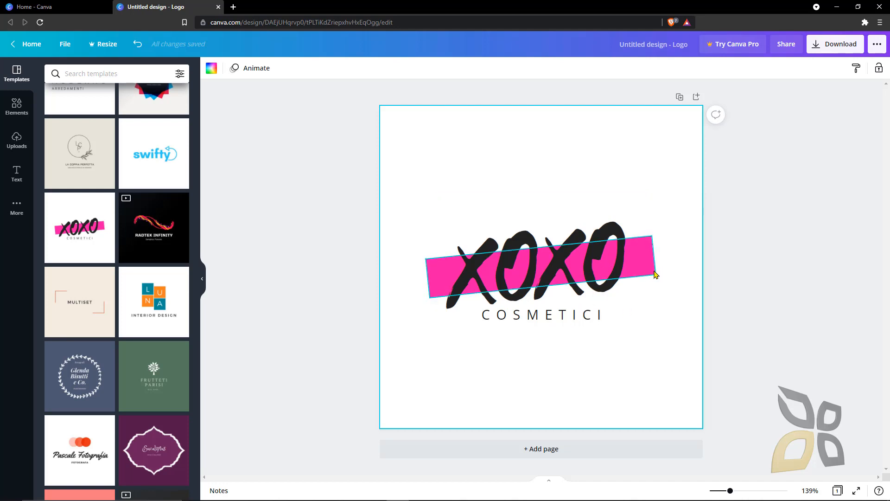
click(654, 271)
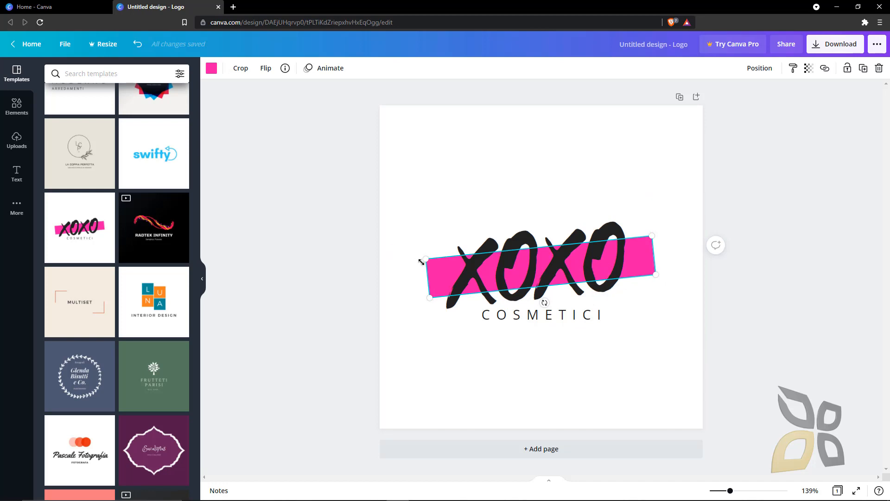
Replace the XOXO title text in the logo with "BRAND"
click(513, 243)
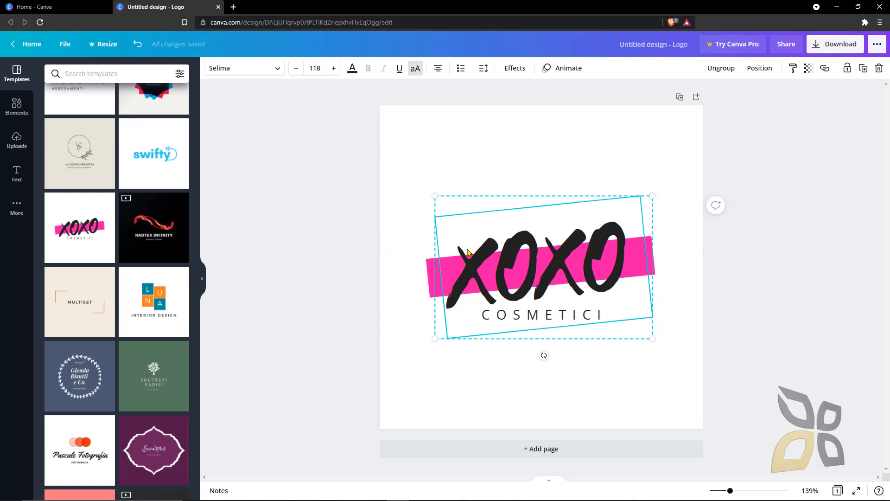
double_click(523, 241)
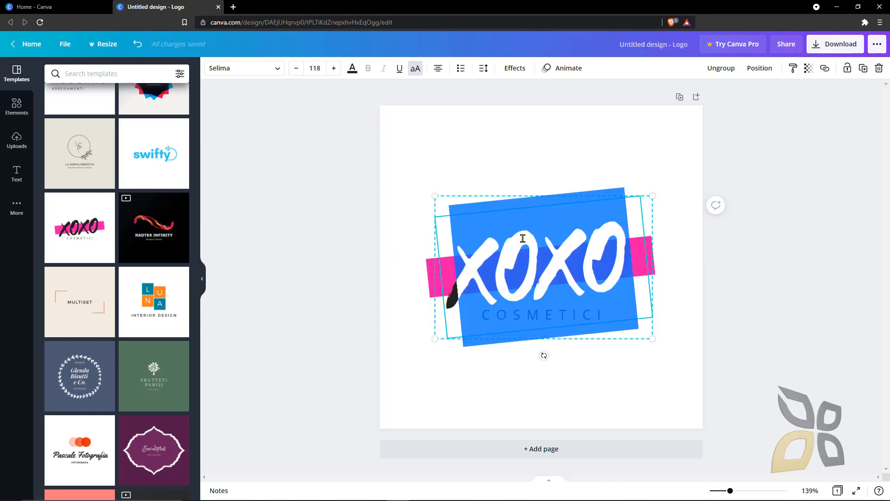
text(BRAND)
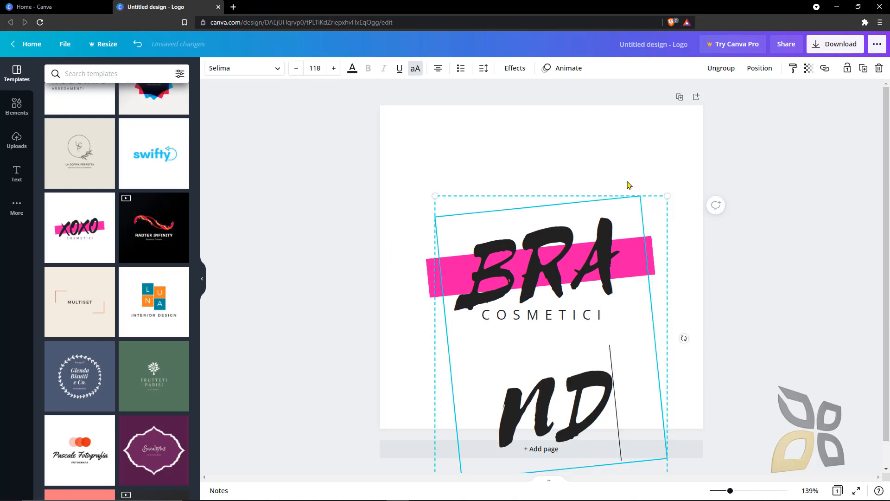
Reduce the font size of the whole BRAND title to 85.1 so the word fits on one line
double_click(579, 241)
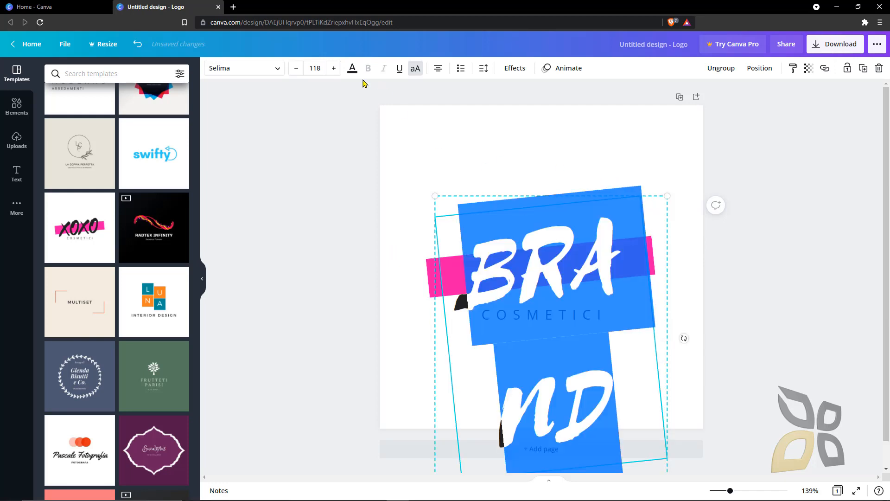
click(296, 68)
click(296, 68)
click(297, 69)
click(297, 68)
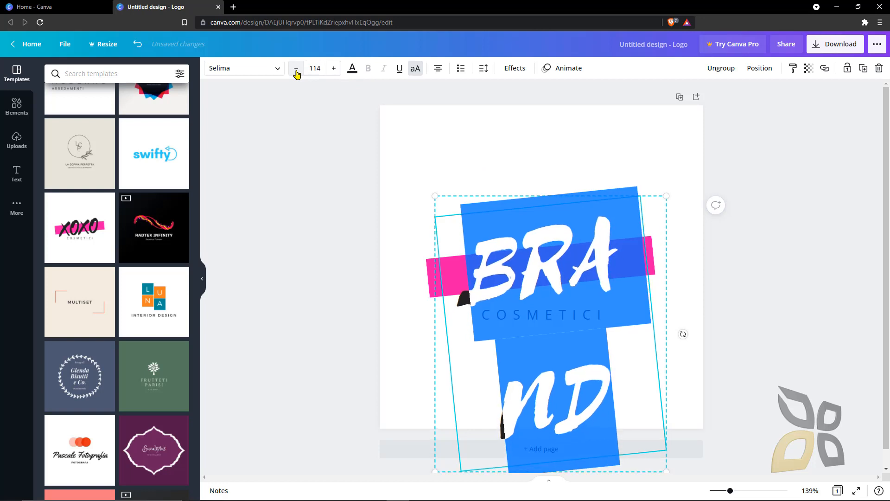
click(297, 68)
click(297, 68)
click(296, 68)
click(296, 68)
click(296, 68)
click(297, 68)
click(297, 68)
click(296, 68)
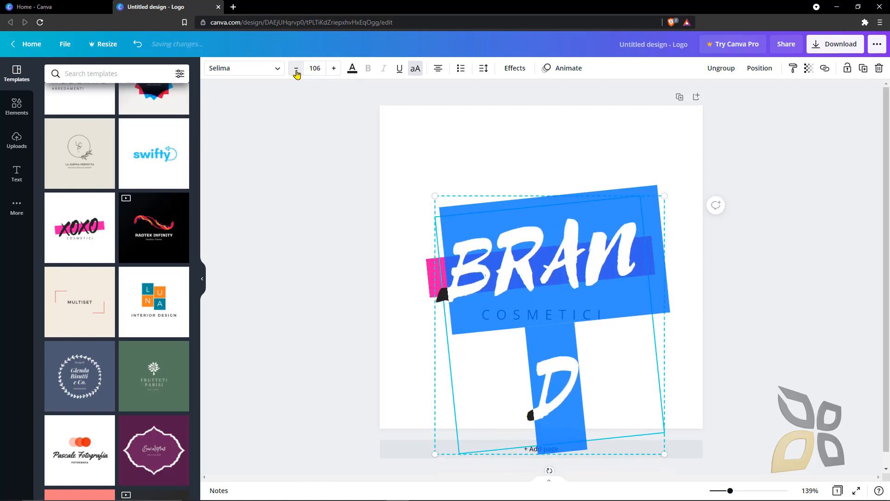
click(296, 68)
click(296, 68)
click(297, 68)
click(296, 68)
click(297, 68)
click(296, 68)
click(296, 68)
click(296, 68)
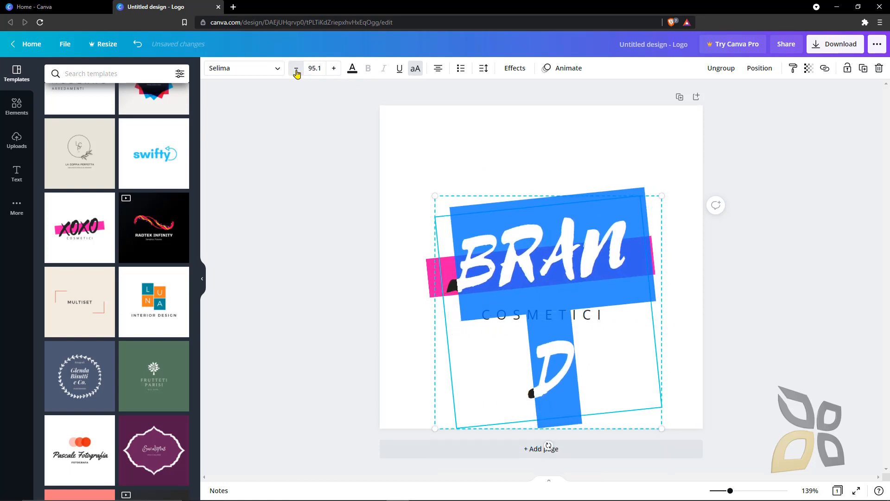
click(296, 68)
click(297, 68)
click(297, 68)
click(296, 68)
click(296, 68)
click(296, 69)
click(296, 68)
click(296, 68)
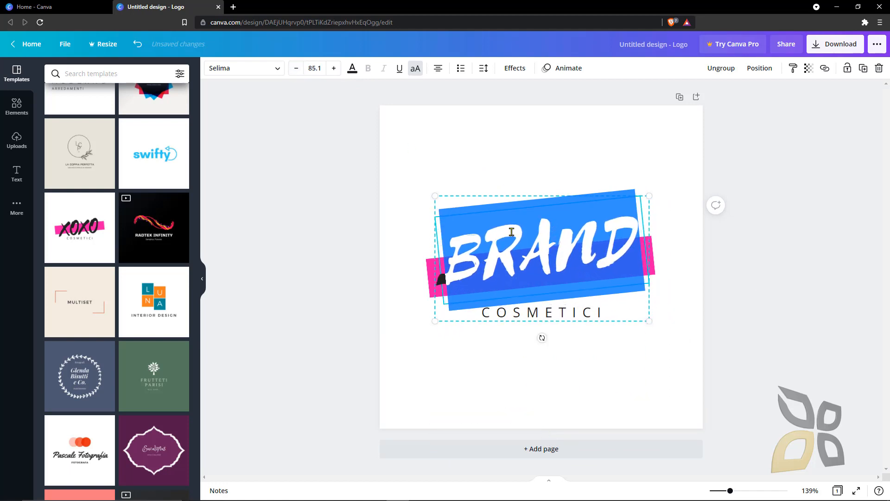
Replace the COSMETICI subtitle below the BRAND title with "LOGO DESIGN"
click(553, 306)
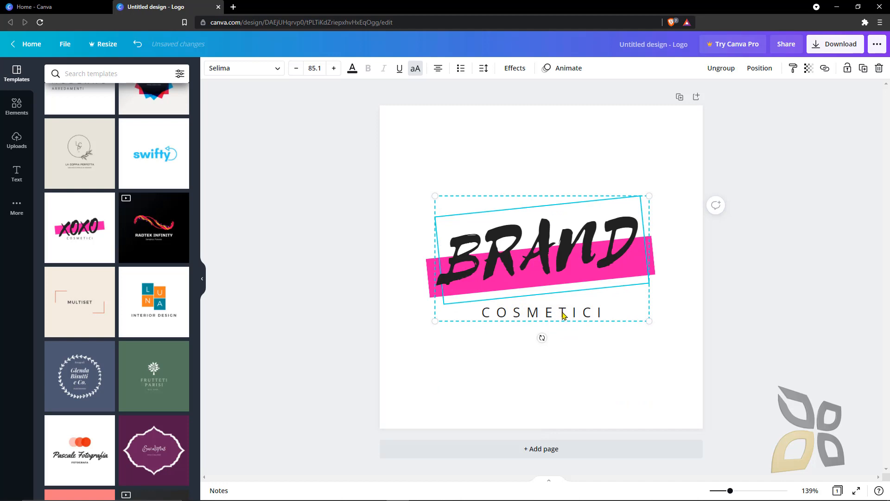
click(567, 316)
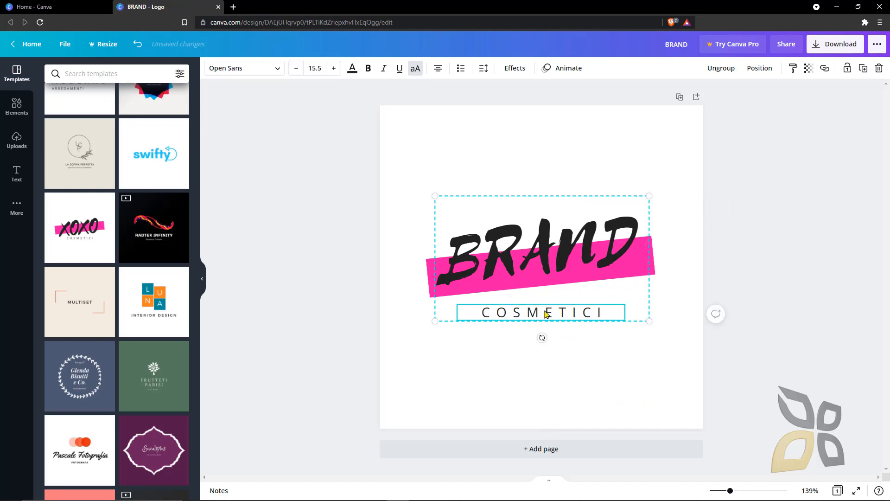
click(546, 313)
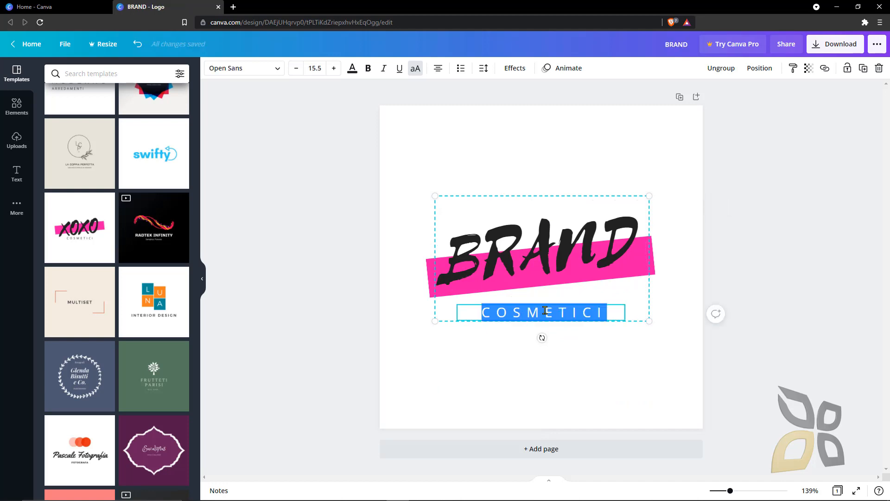
key(BackSpace)
text(LO)
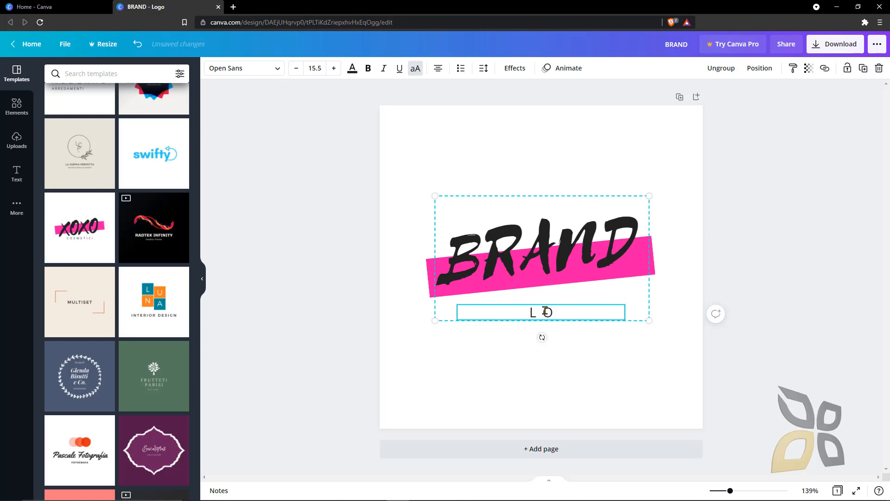
text(GO DESIGN)
click(533, 264)
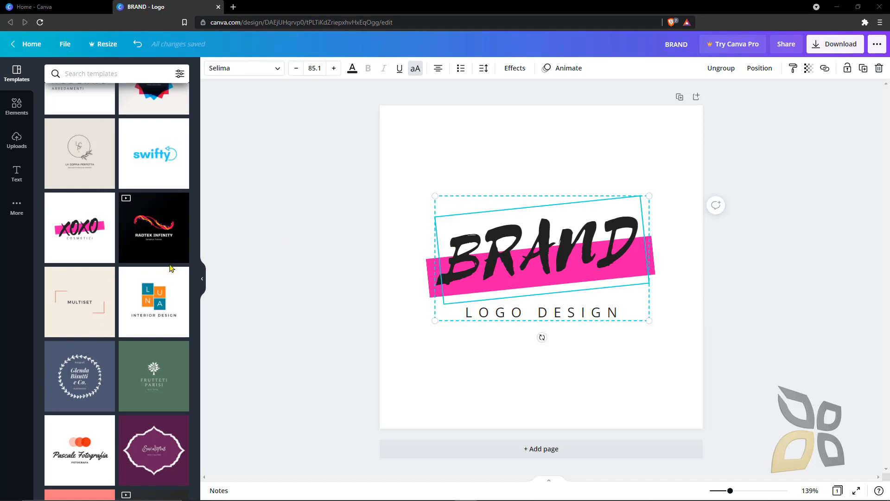
click(280, 268)
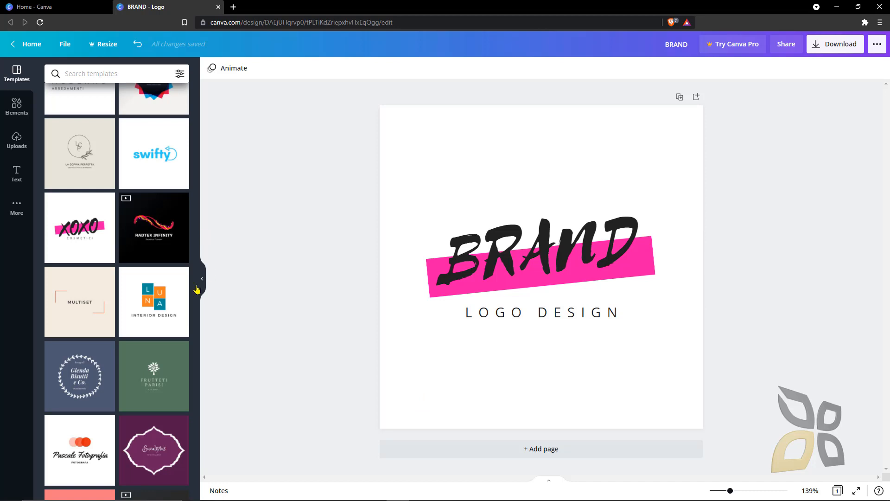
Recolour the pink bar behind the BRAND title with the yellow default colour
click(652, 269)
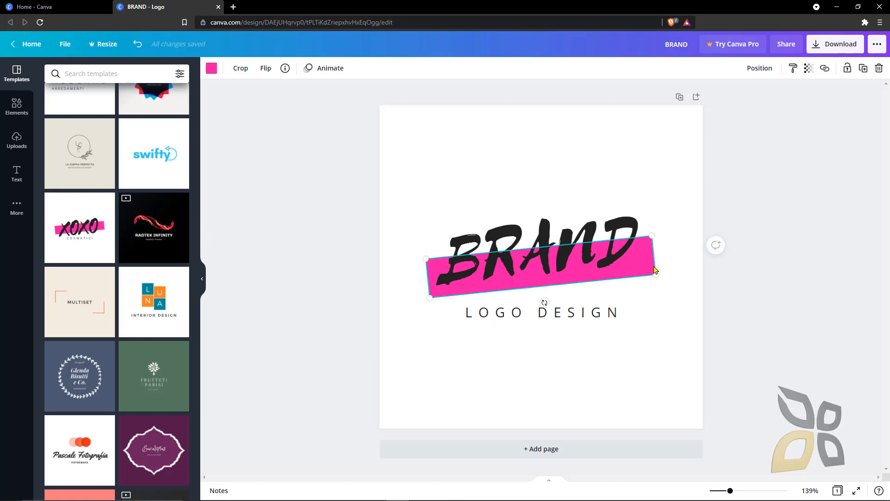
click(212, 70)
click(179, 239)
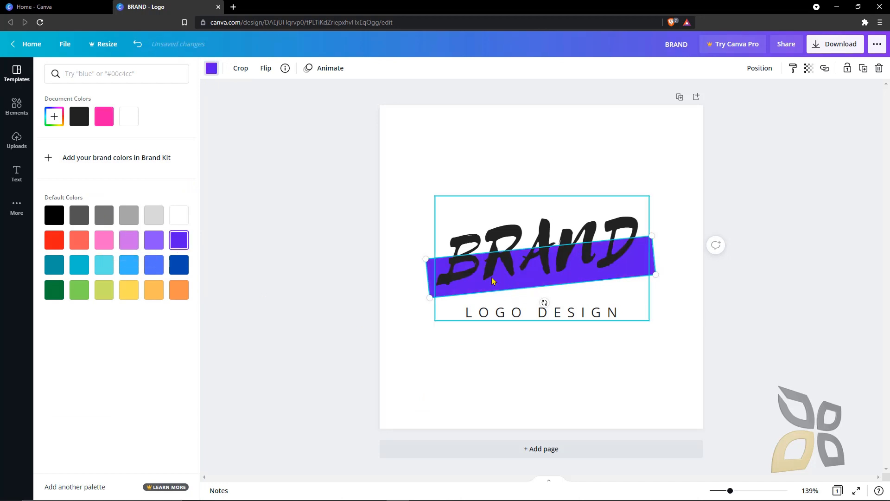
click(128, 290)
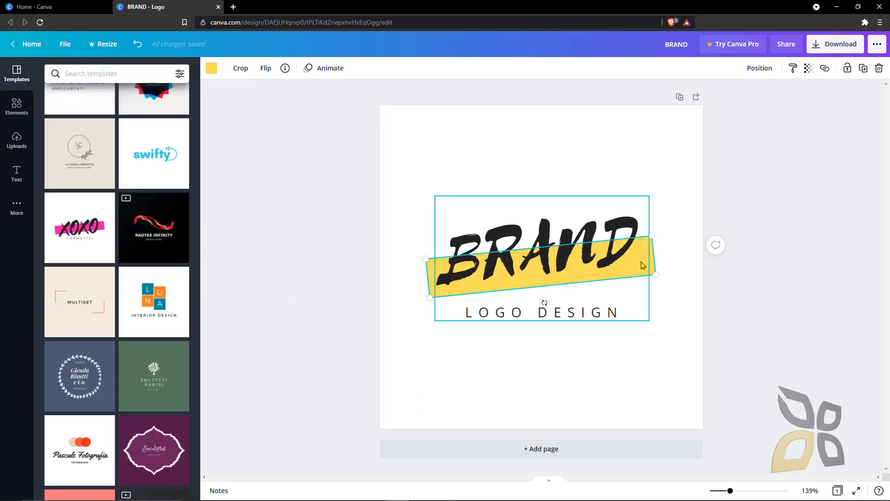
Shorten the yellow bar slightly at both ends, and adjust its crop at the lower edge to make it a little taller
mouse_move(656, 233)
mouse_down()
mouse_move(676, 193)
mouse_move(464, 273)
mouse_move(644, 227)
mouse_up()
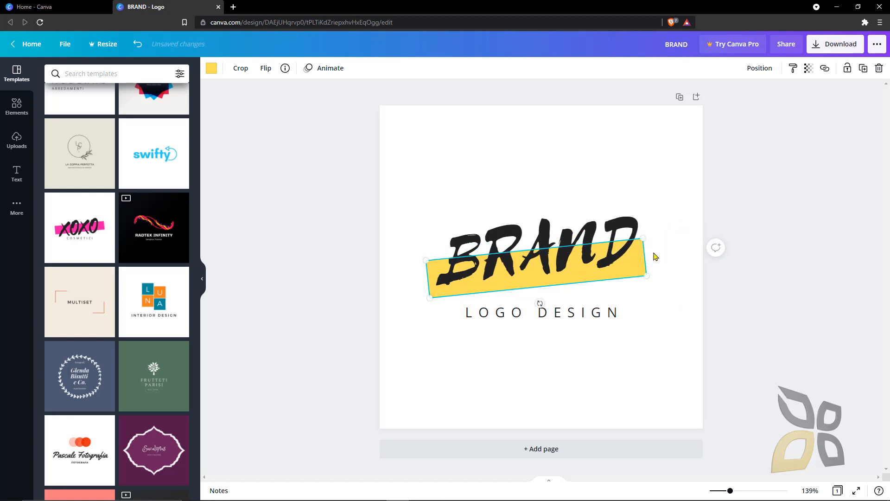
drag(426, 263, 428, 265)
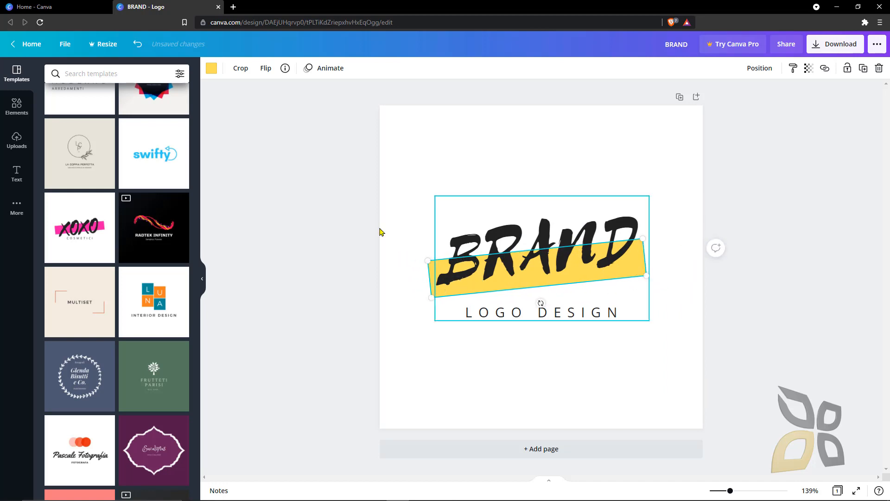
click(243, 69)
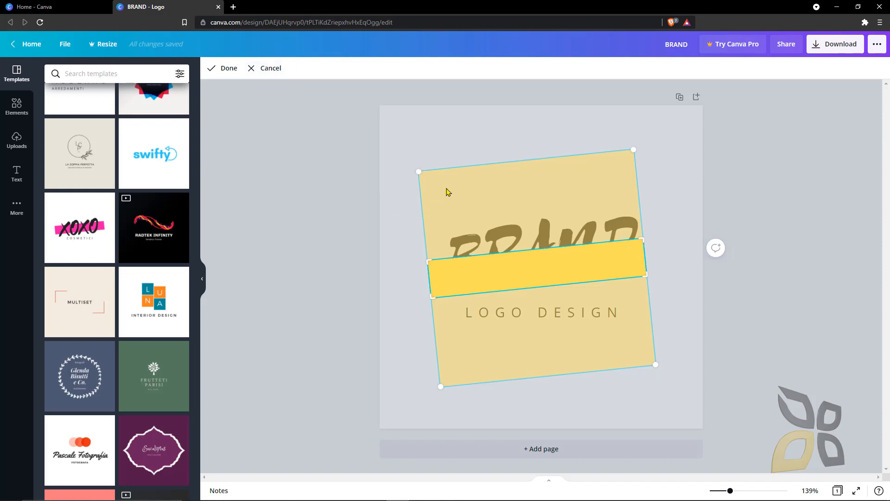
drag(646, 277, 676, 279)
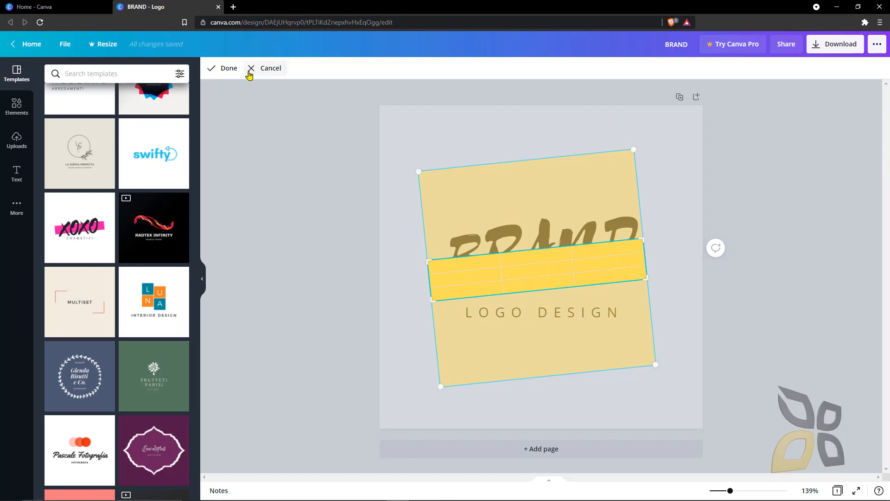
click(224, 68)
click(413, 291)
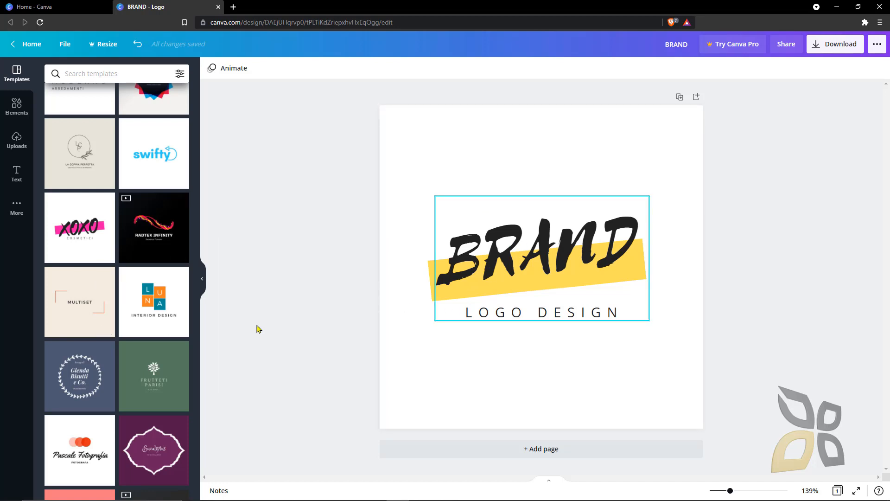
Add a line with diamond-shaped ends from the Lines & Shapes elements across the middle of the logo
scroll(121, 168, up, 1)
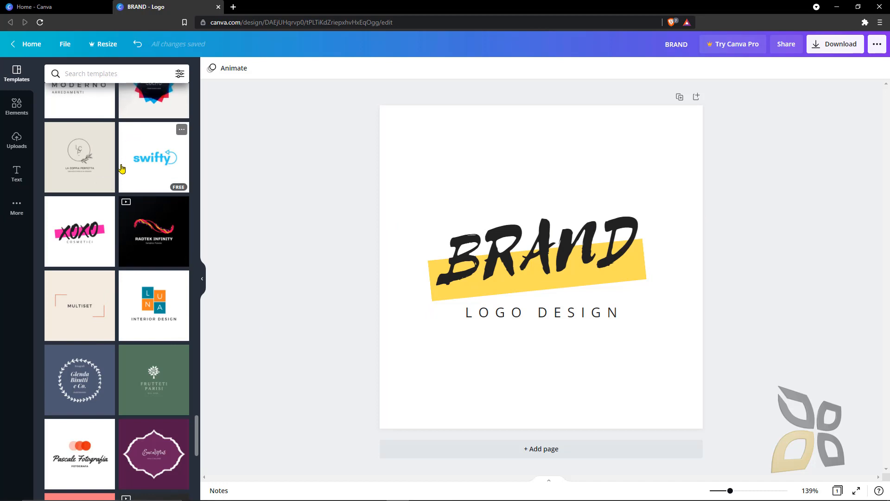
scroll(121, 168, up, 15)
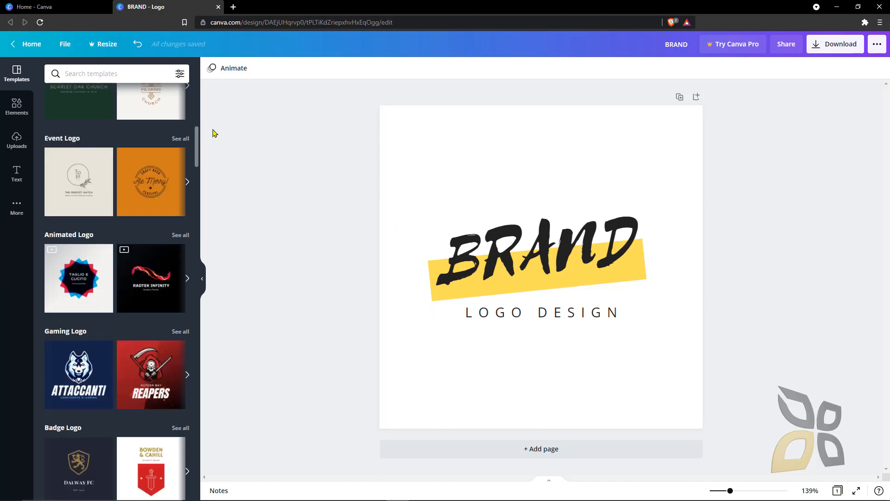
click(16, 114)
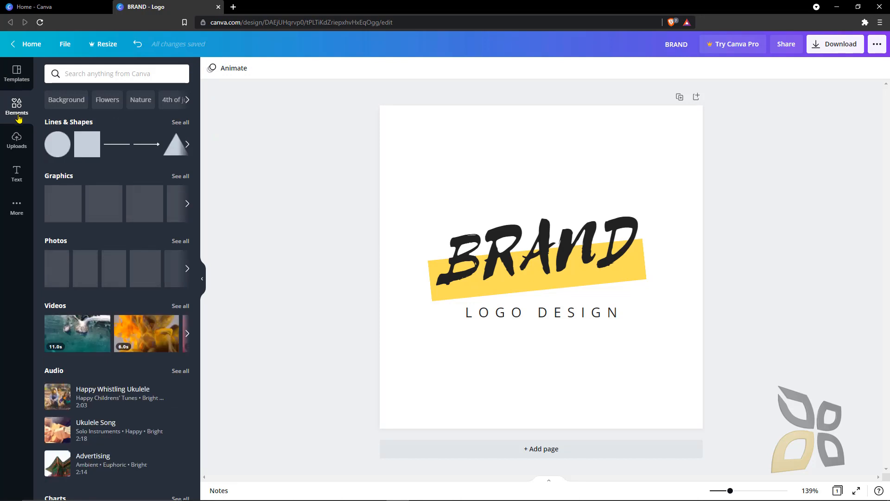
click(187, 145)
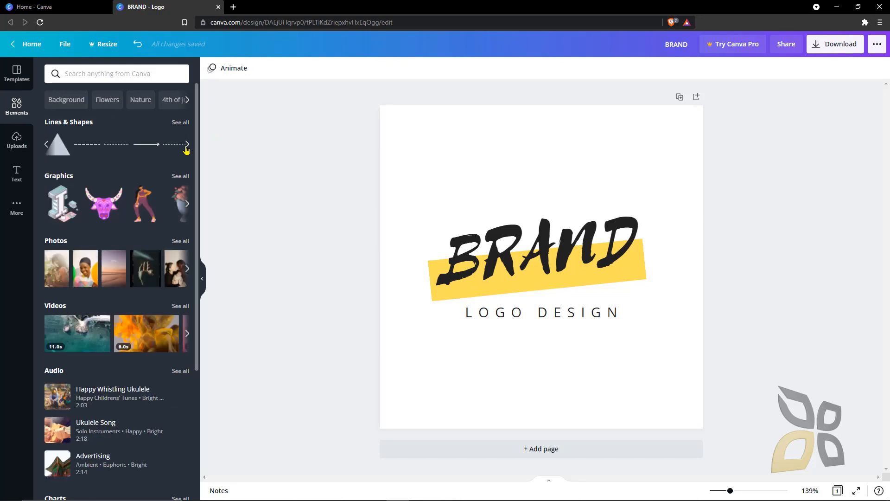
click(186, 146)
click(186, 146)
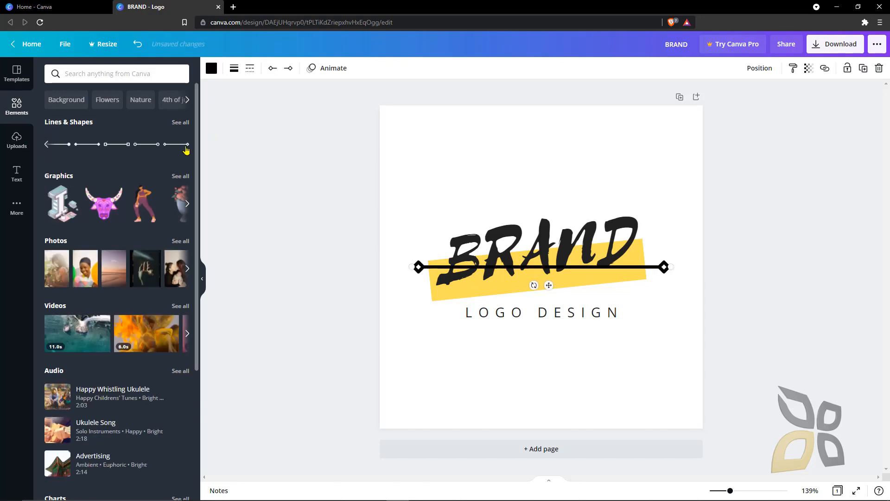
Add a triangle from the Lines & Shapes elements to the centre of the logo
click(46, 146)
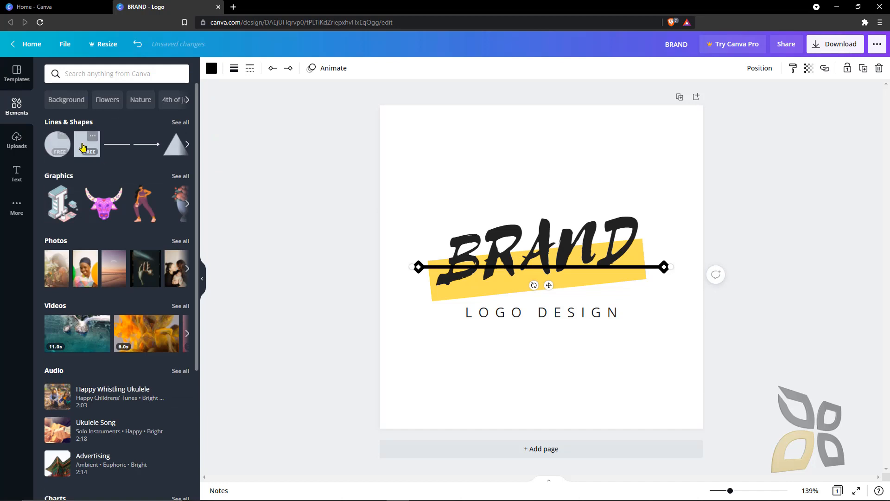
click(168, 150)
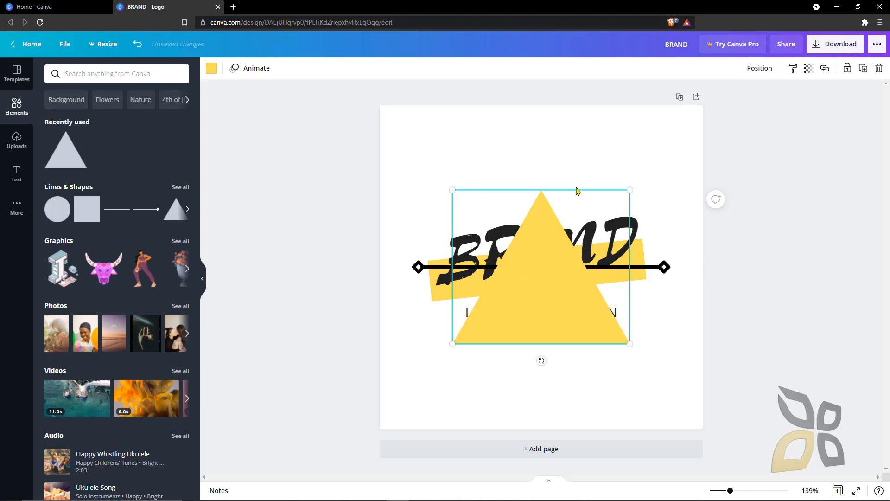
mouse_move(541, 360)
mouse_down()
mouse_move(574, 360)
mouse_move(591, 346)
mouse_move(539, 360)
mouse_up()
Send the yellow triangle backward two levels, behind the diamond-ended line and the BRAND and LOGO DESIGN text
click(759, 69)
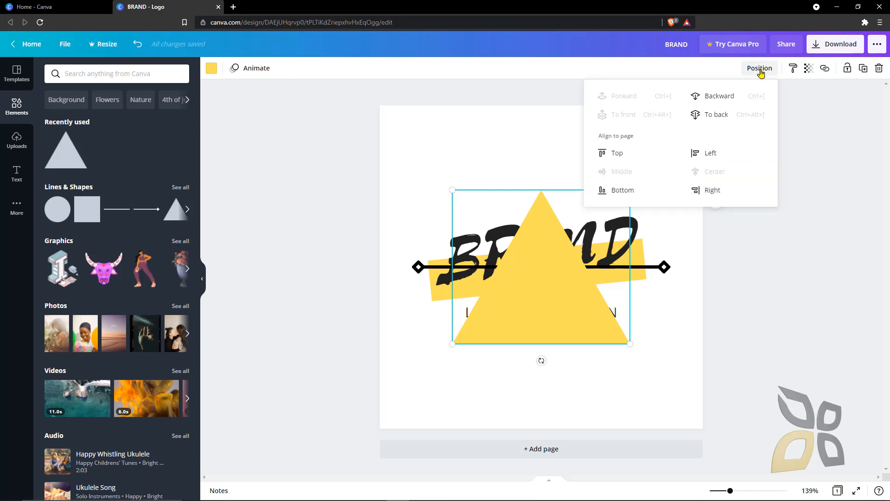
click(711, 98)
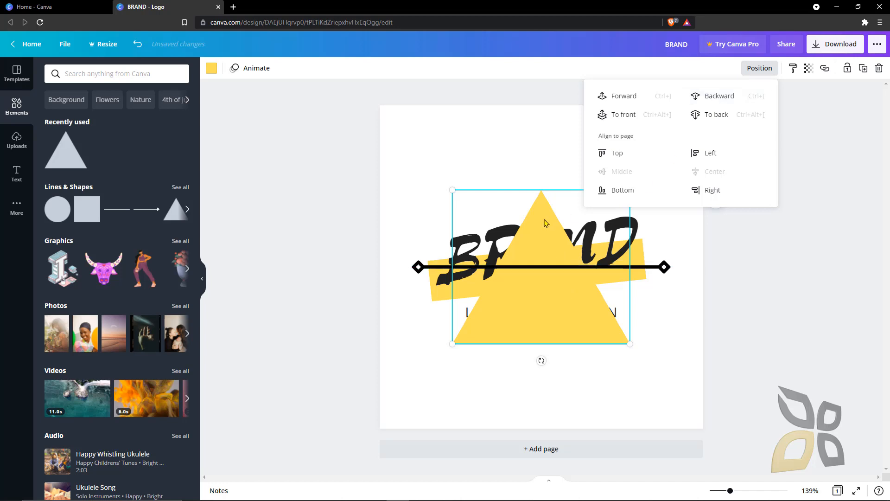
click(717, 101)
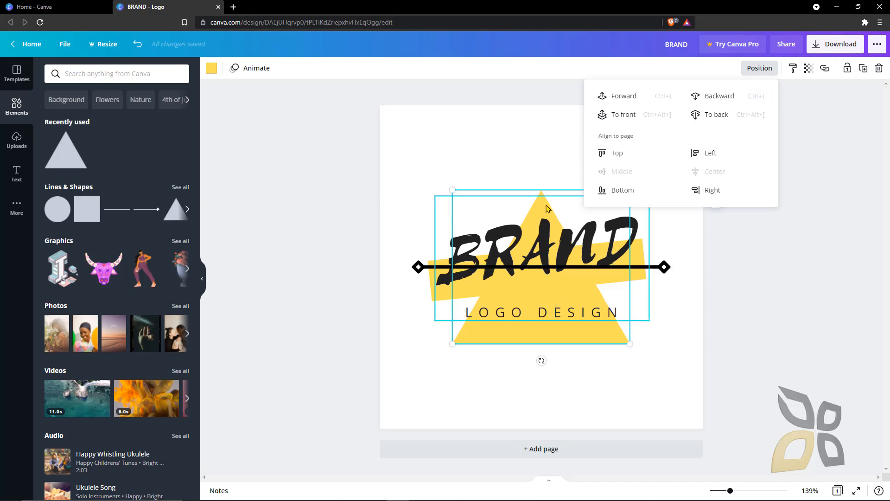
click(547, 208)
click(546, 197)
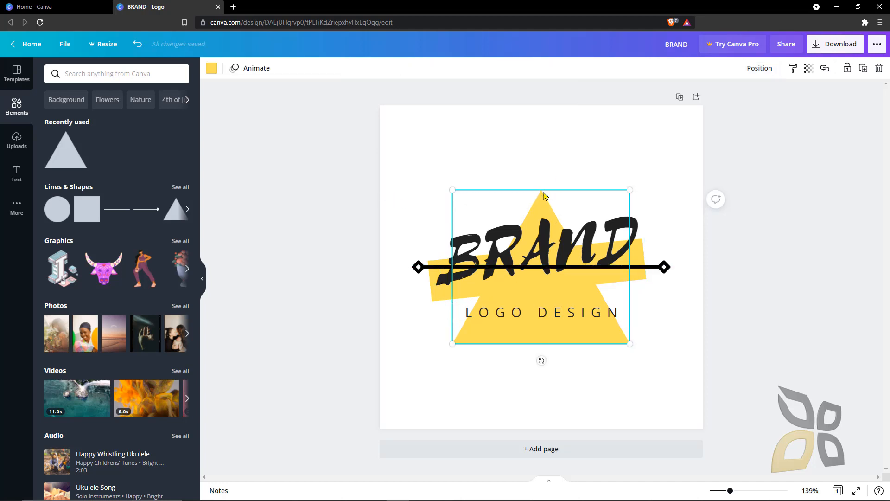
Try orange and green default colours on the triangle, and settle on the lighter purple
click(212, 71)
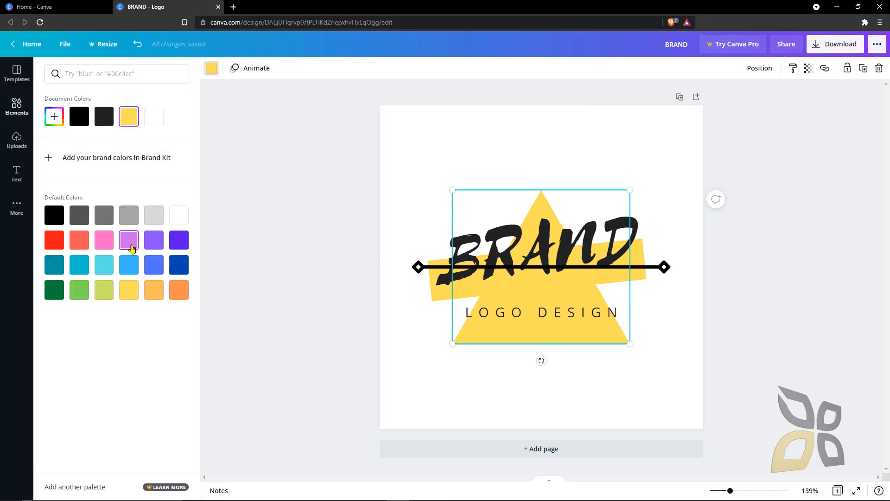
click(158, 296)
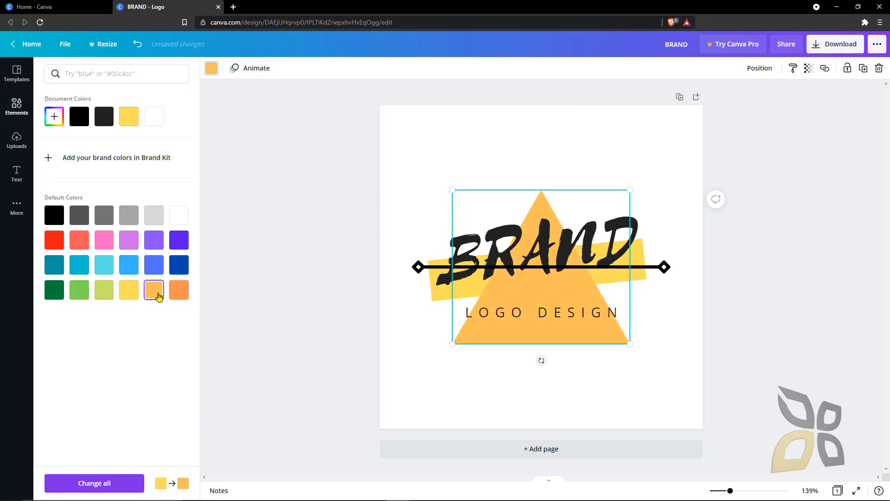
click(179, 289)
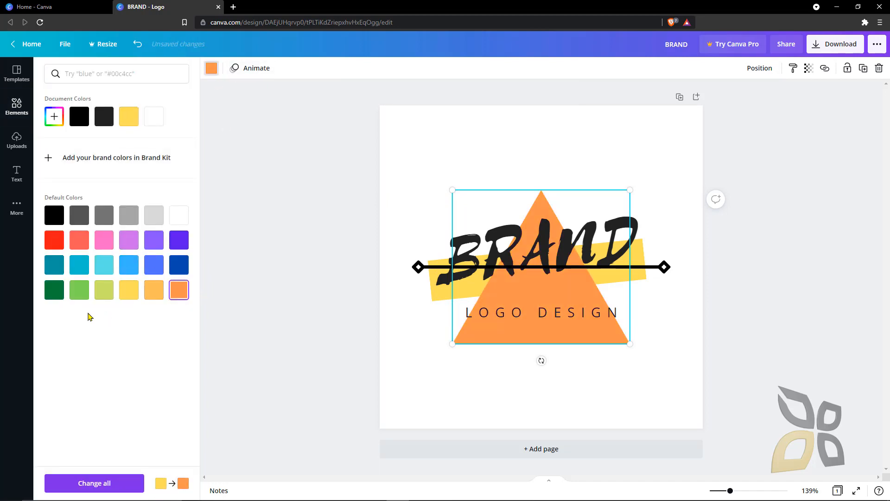
click(79, 291)
click(53, 290)
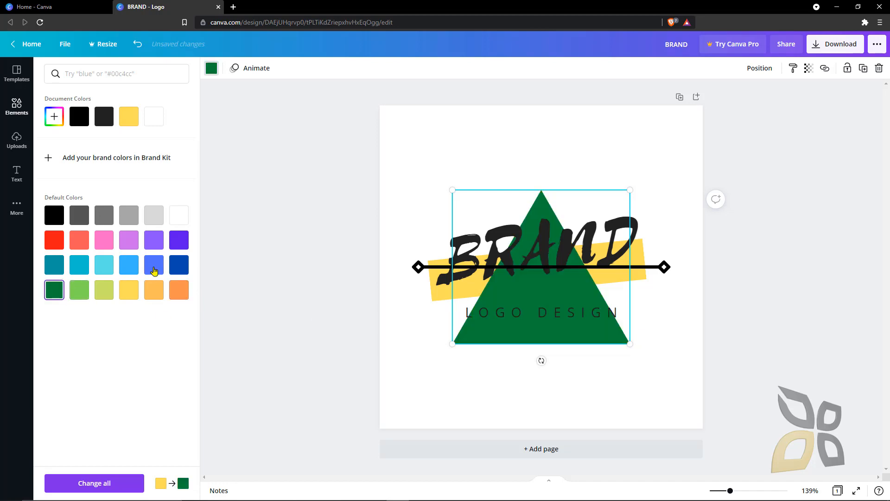
click(157, 242)
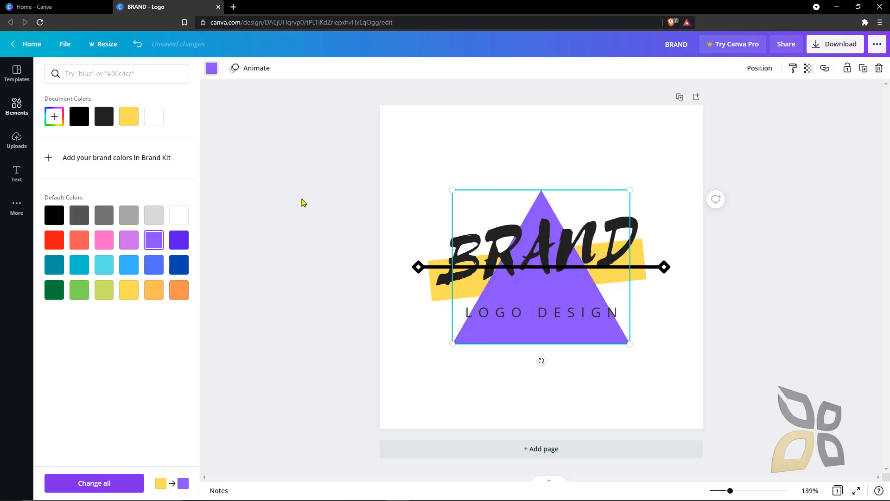
key(Escape)
click(328, 165)
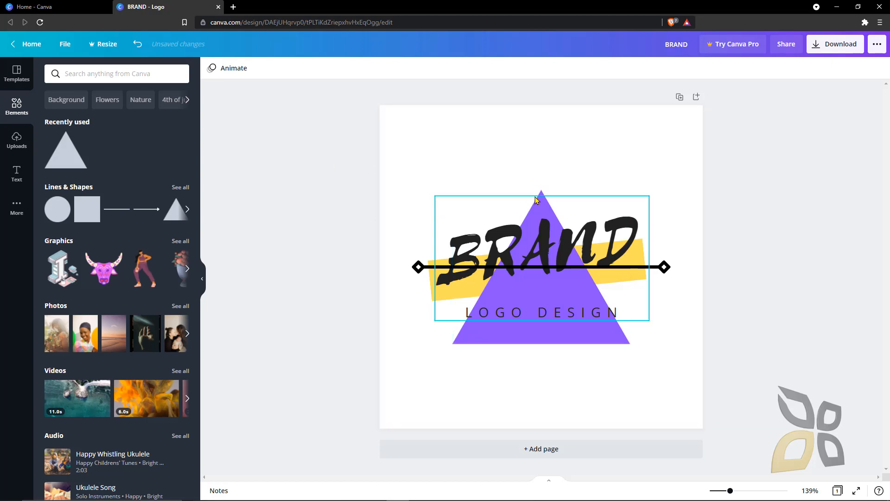
Send the purple triangle one more level backward, behind the yellow bar
click(572, 342)
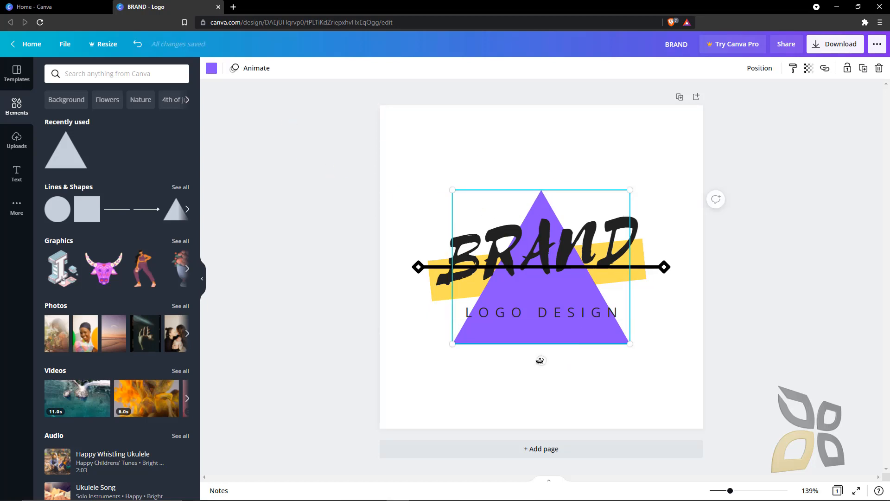
drag(540, 361, 538, 363)
click(762, 70)
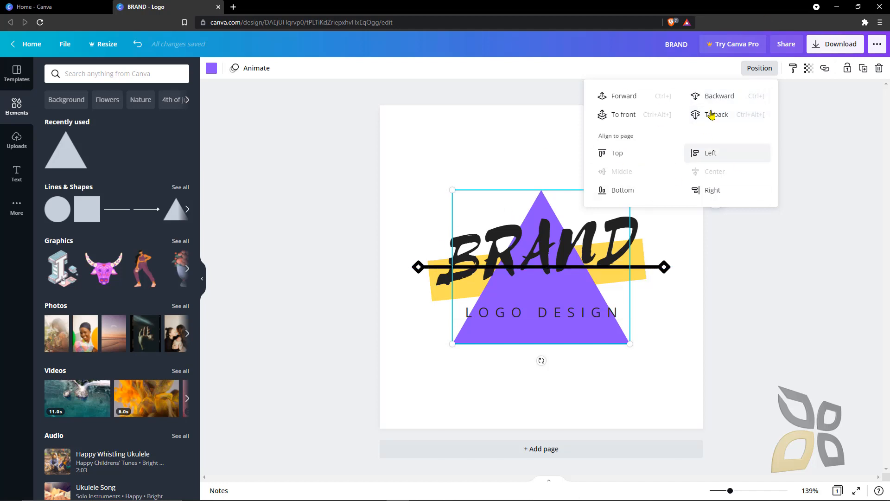
click(720, 97)
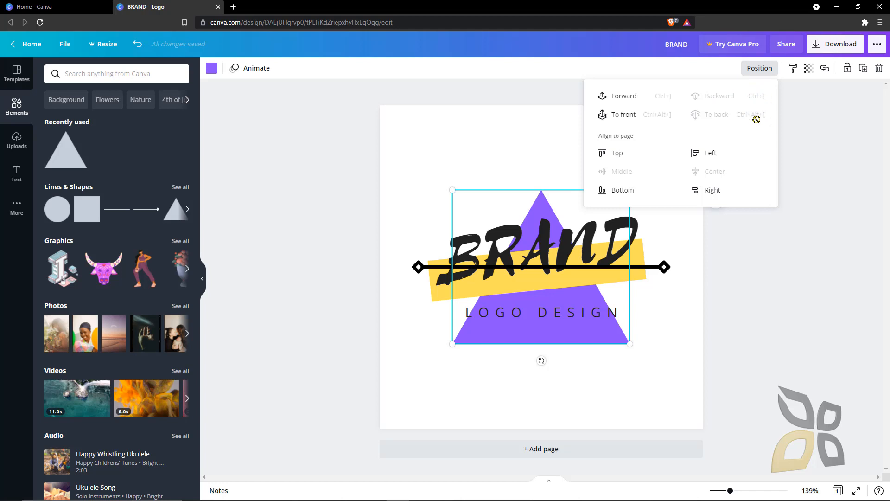
click(312, 165)
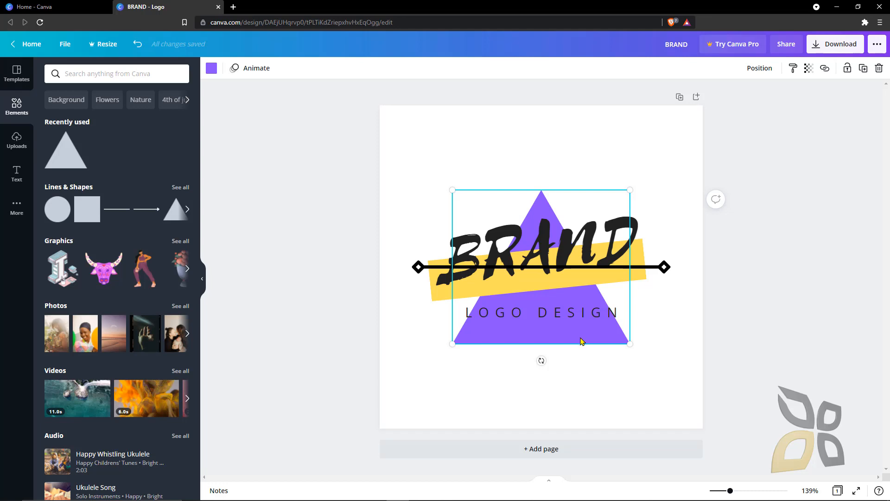
Duplicate the purple triangle, offset the copy slightly down and to the right of the original, and send it to the back
key(ctrl+d)
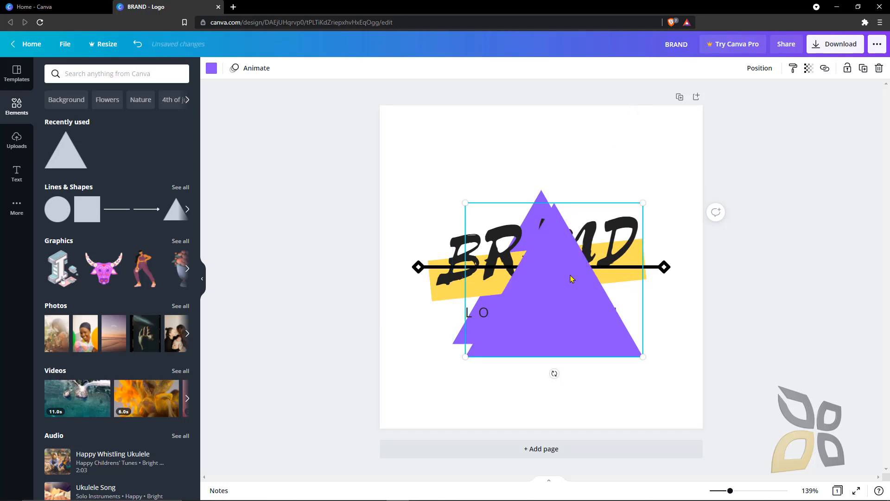
drag(571, 278, 551, 260)
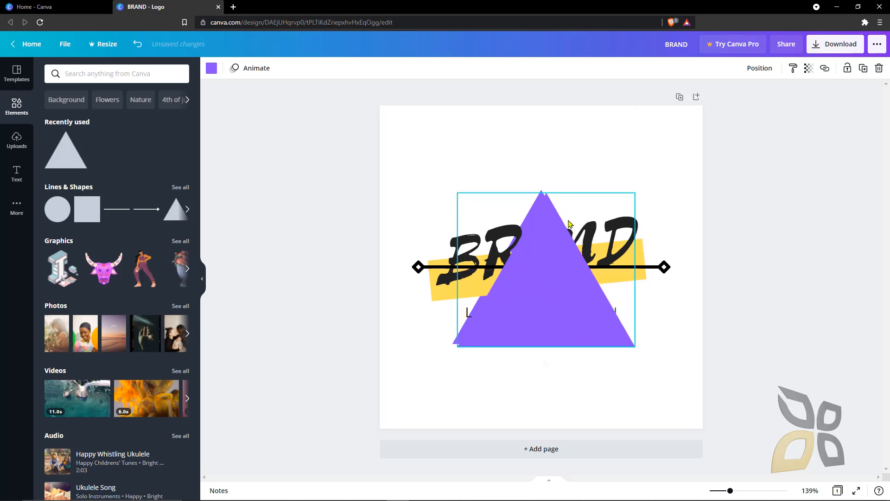
click(766, 69)
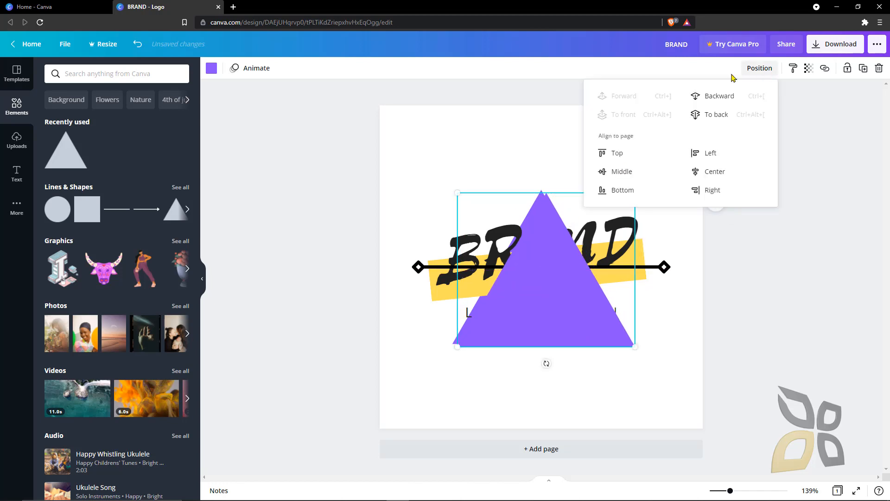
click(710, 117)
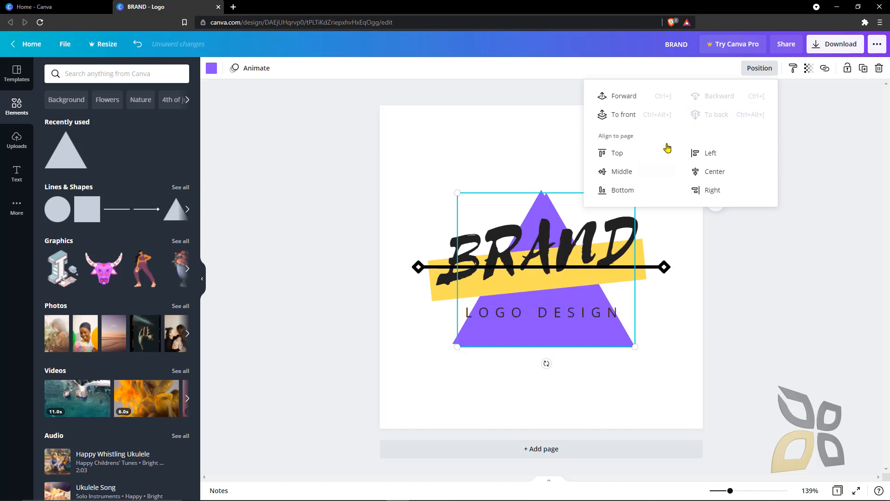
click(620, 116)
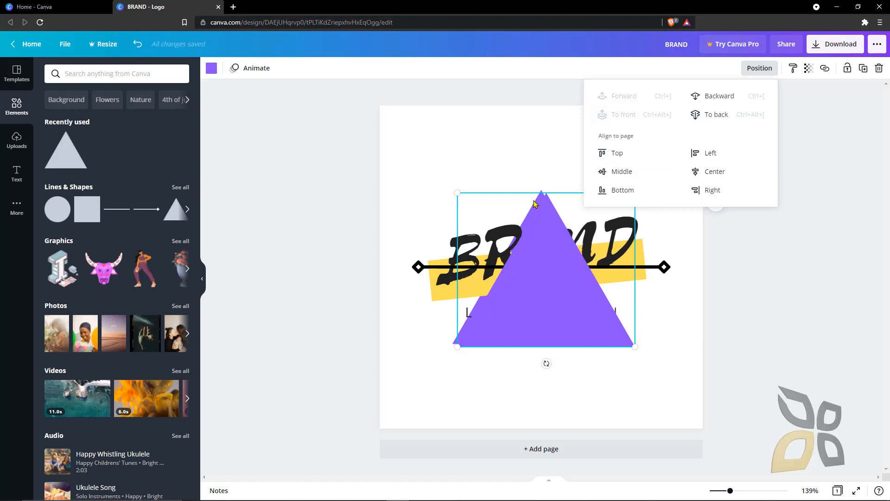
click(716, 116)
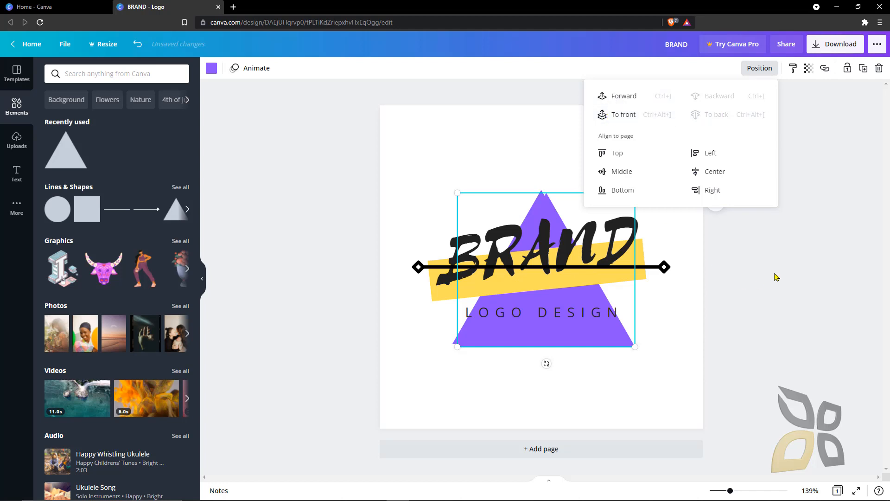
Recolour the rear triangle with the pinkish light purple from the default colours
click(211, 68)
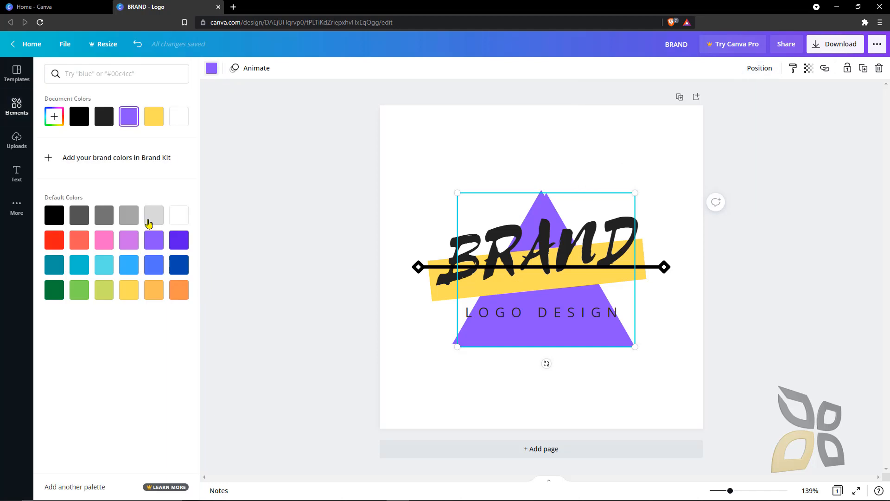
click(134, 241)
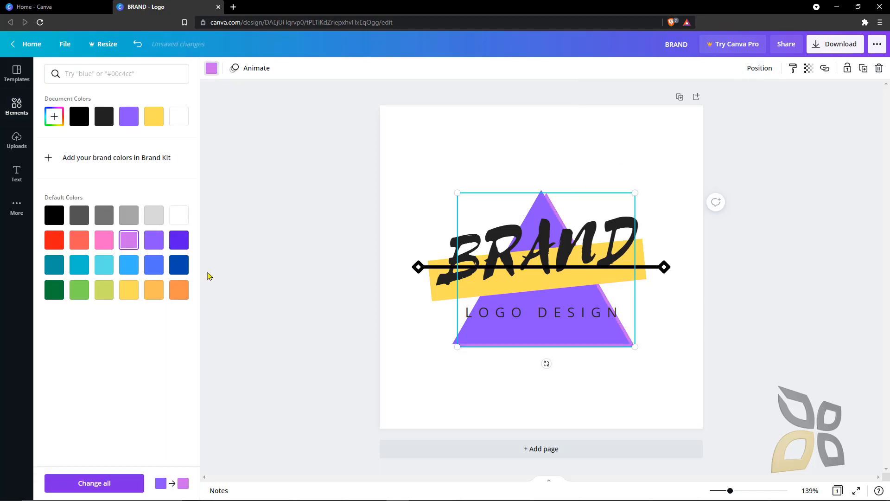
click(279, 184)
Delete the black diamond-ended line that crosses the BRAND text
click(381, 351)
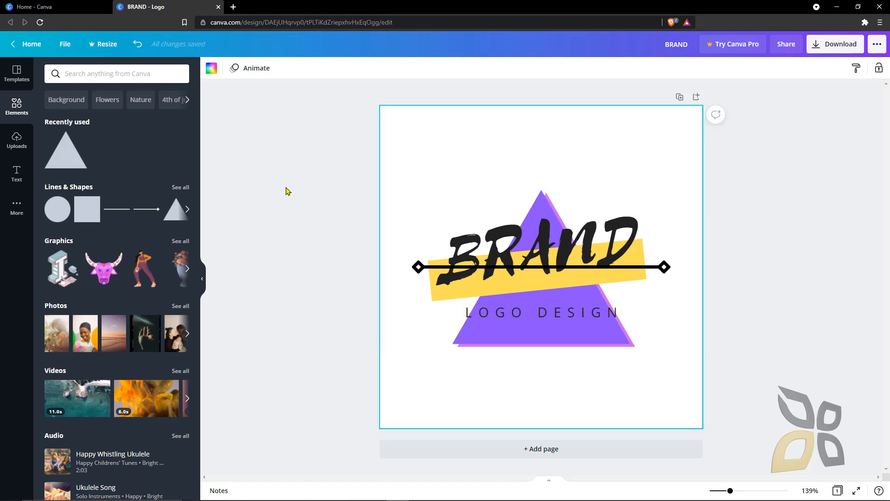
click(664, 267)
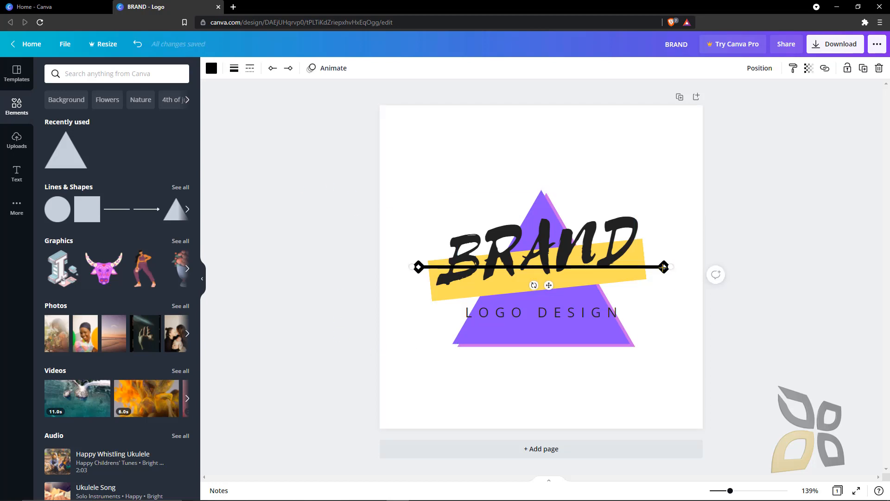
key(Delete)
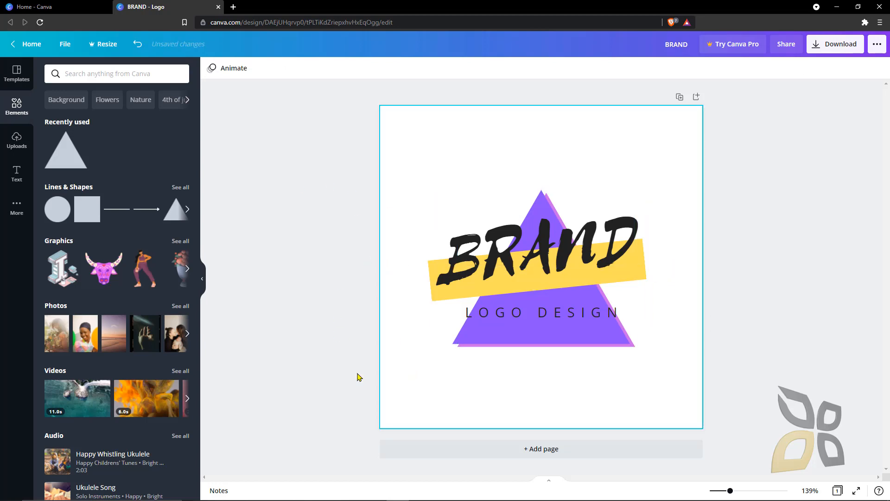
Browse the Lines & Shapes, Graphics and Photos elements for more items suited to the logo
click(187, 209)
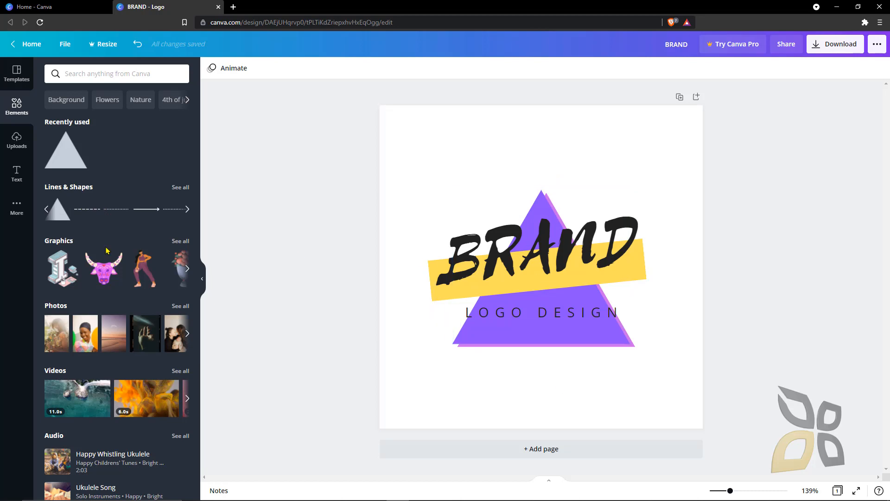
click(188, 210)
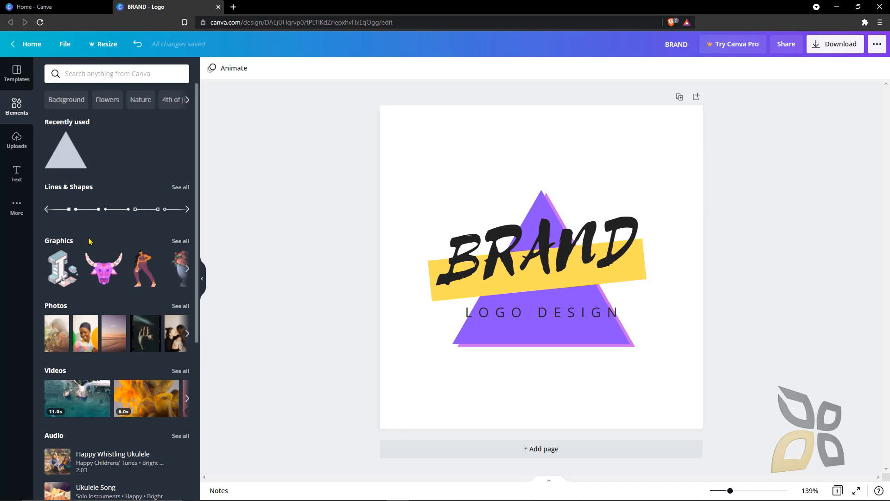
click(188, 268)
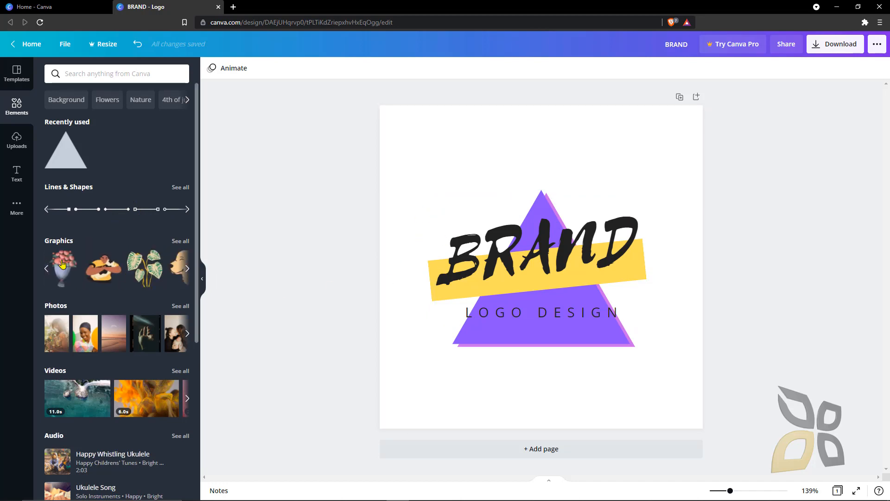
click(179, 273)
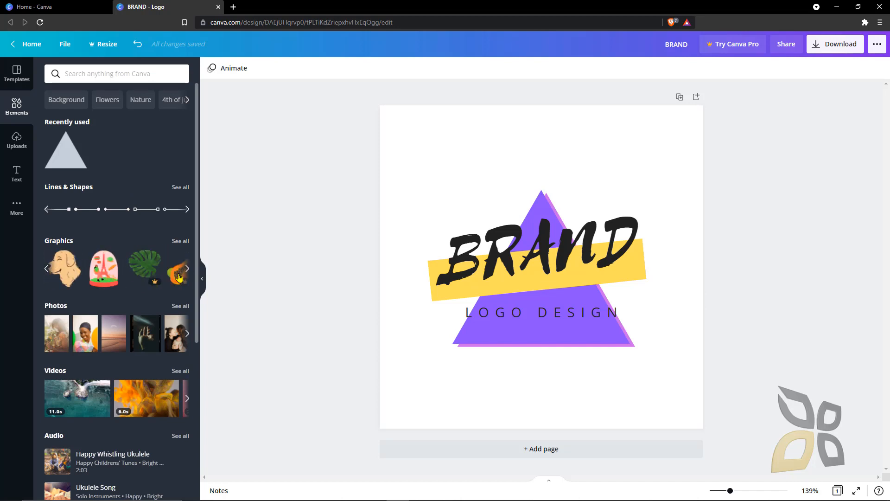
click(181, 272)
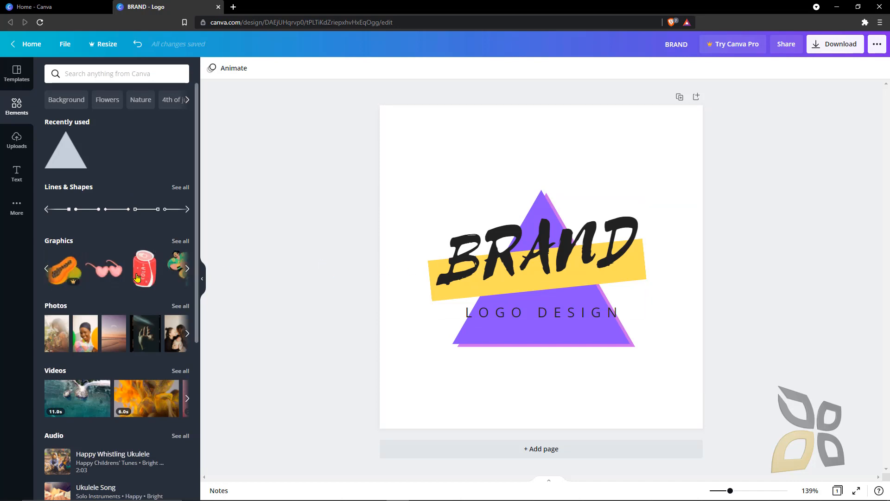
scroll(113, 292, down, 1)
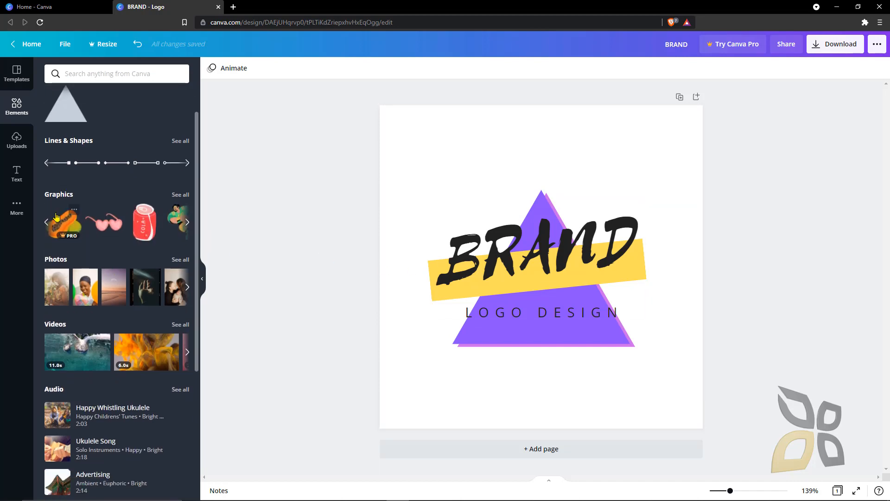
click(186, 227)
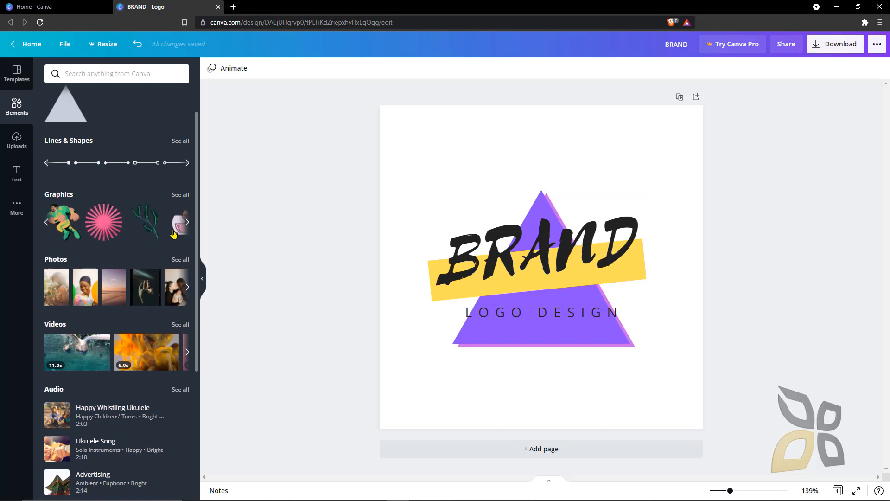
click(188, 224)
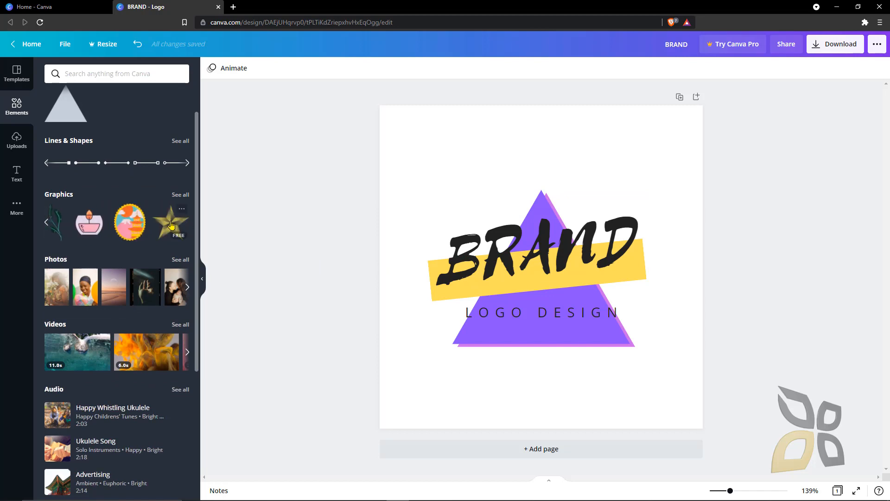
scroll(113, 225, down, 2)
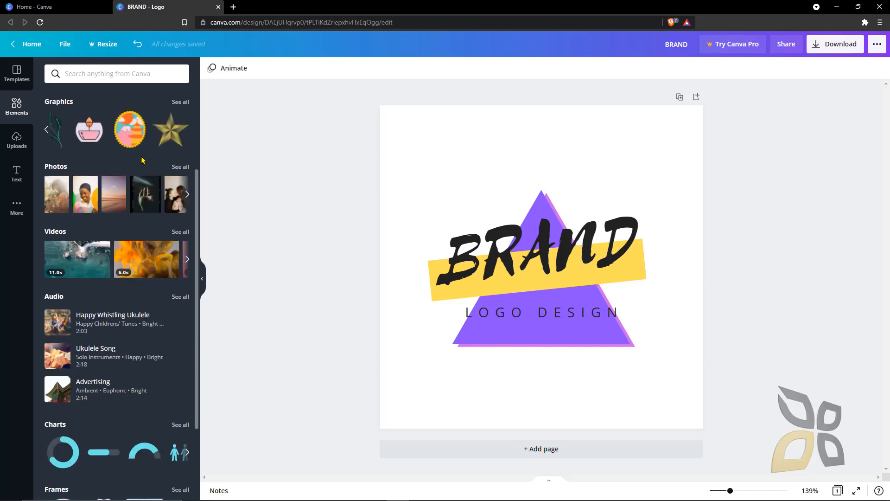
scroll(145, 161, up, 1)
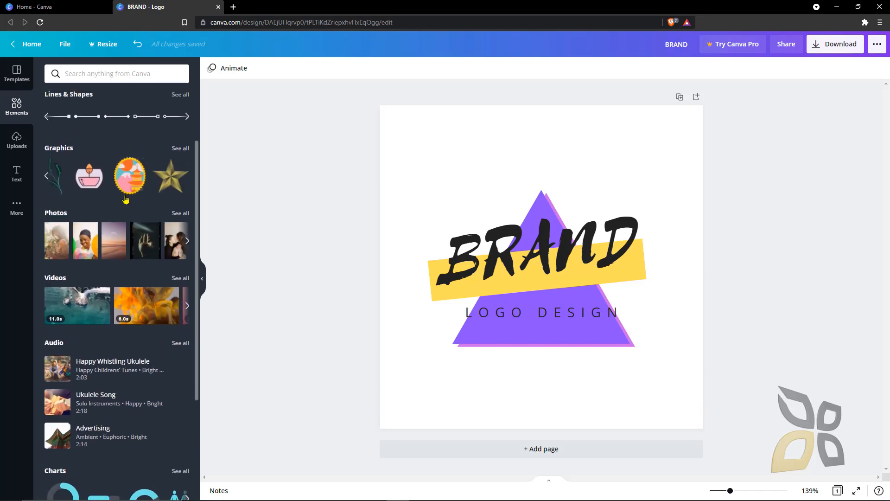
click(187, 241)
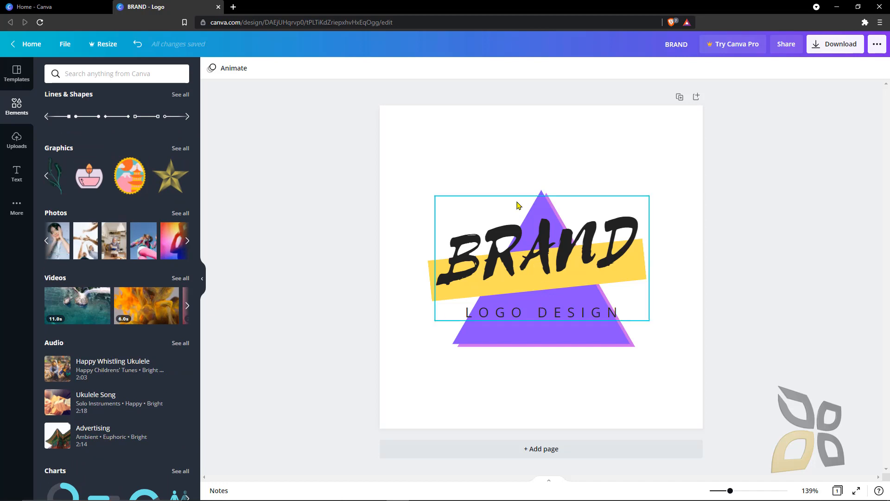
click(187, 242)
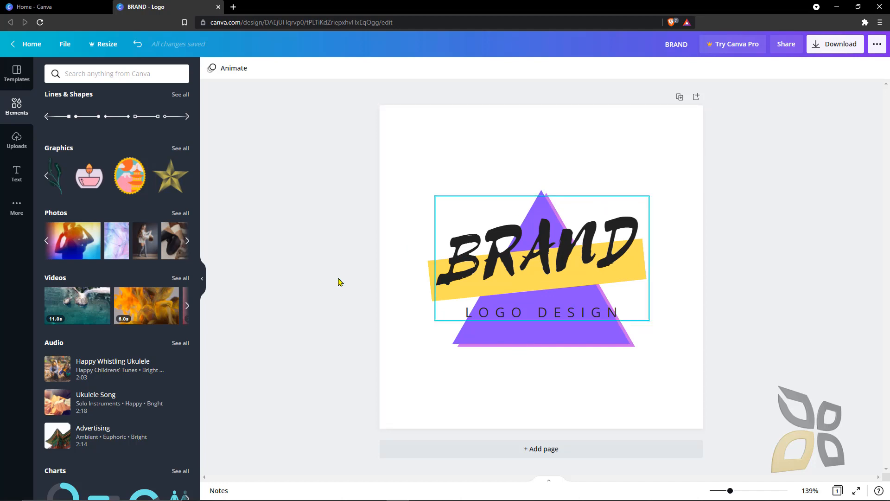
scroll(47, 244, down, 1)
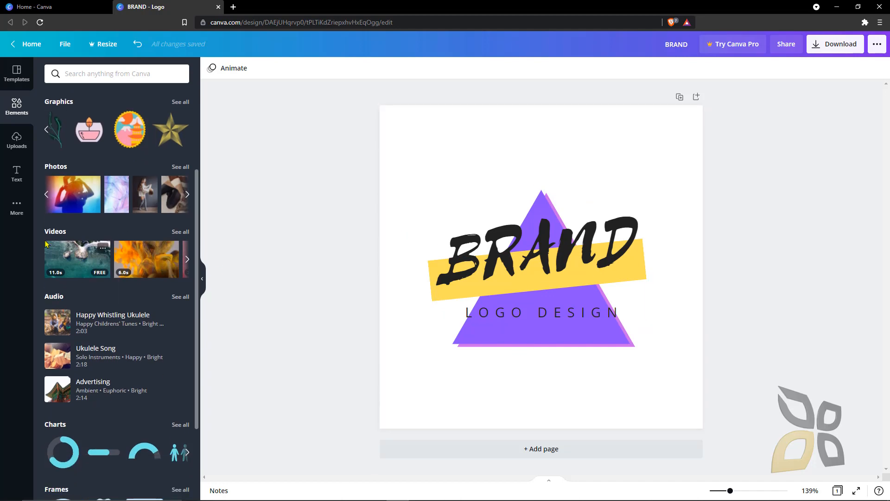
scroll(74, 245, down, 3)
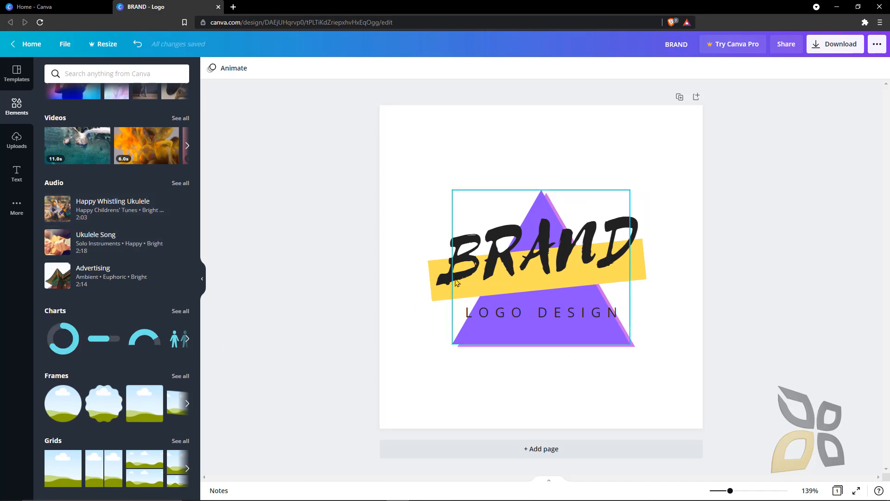
Look through the available Charts elements and return to the start of the set
click(188, 340)
click(188, 340)
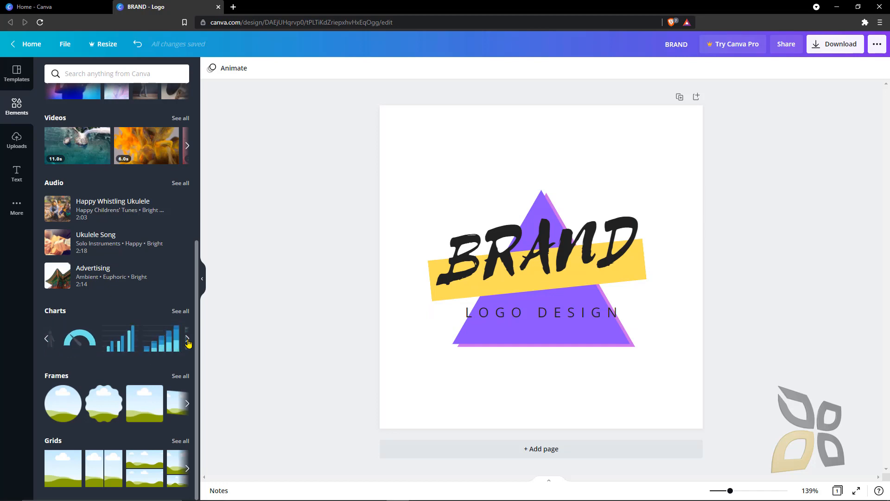
click(187, 340)
click(188, 340)
click(45, 339)
click(45, 339)
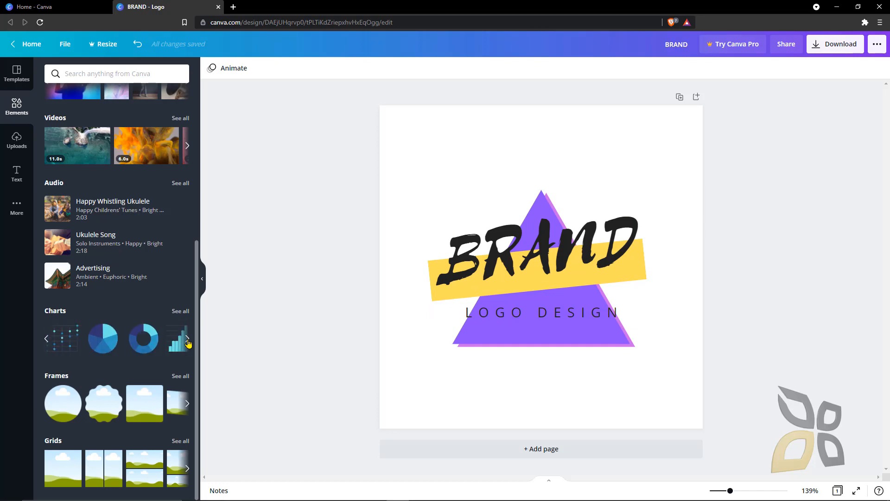
click(45, 339)
click(45, 339)
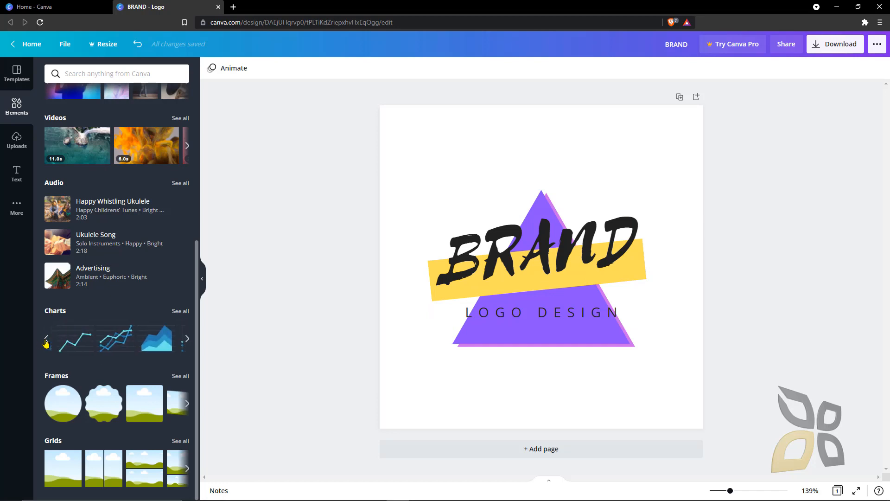
click(45, 341)
click(187, 346)
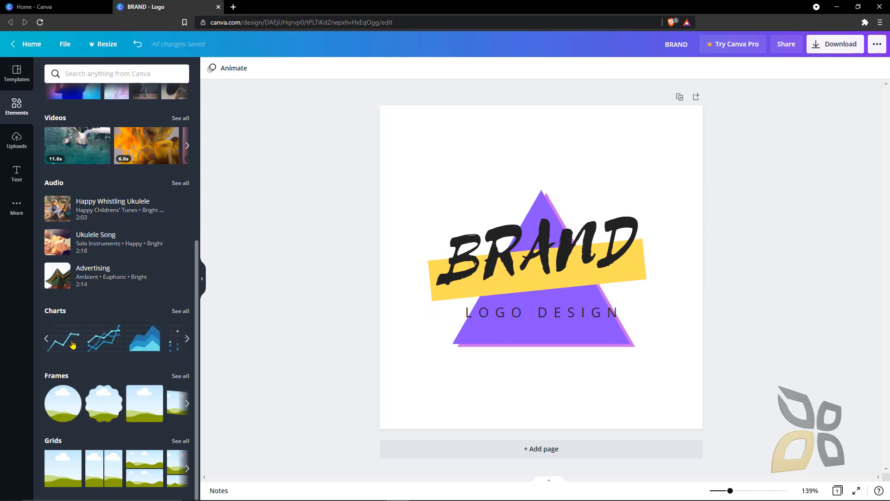
click(43, 341)
click(43, 341)
click(44, 341)
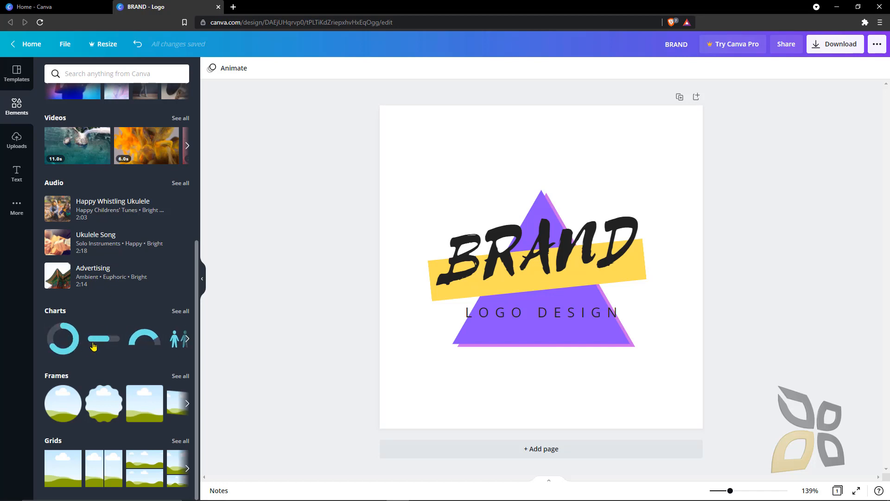
Add the people pictogram chart, place it just beneath the triangles, and scale it to match their combined width
click(176, 343)
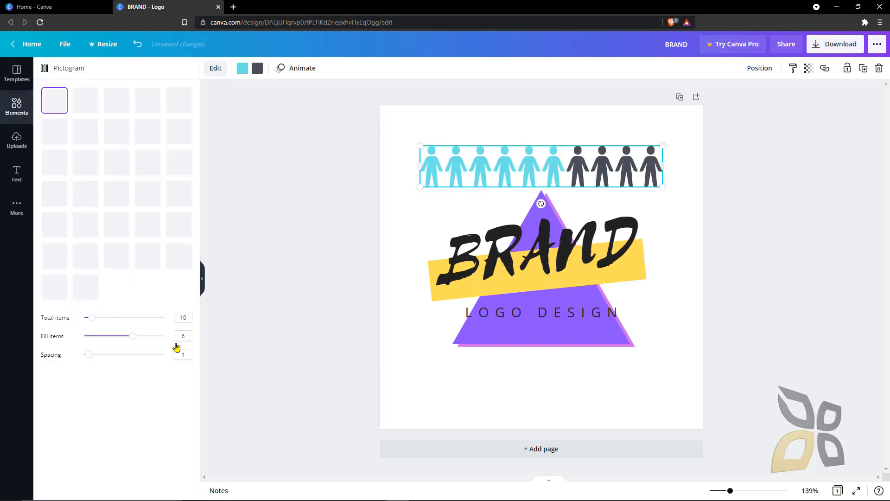
drag(541, 163, 537, 369)
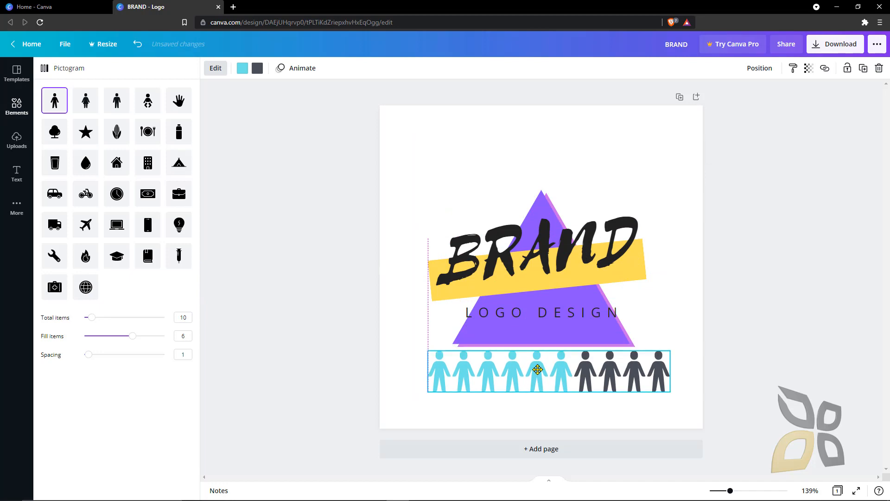
drag(658, 391, 621, 387)
drag(512, 371, 541, 368)
drag(652, 384, 634, 381)
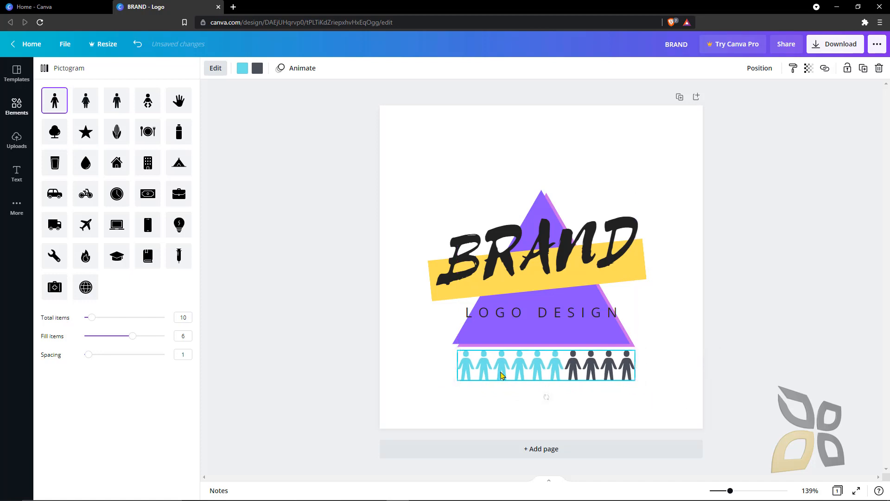
drag(499, 374, 494, 376)
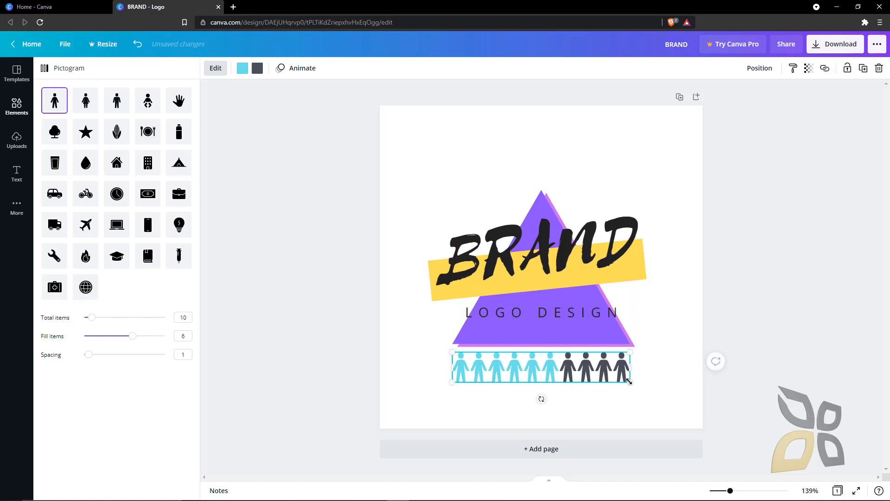
drag(636, 385, 641, 386)
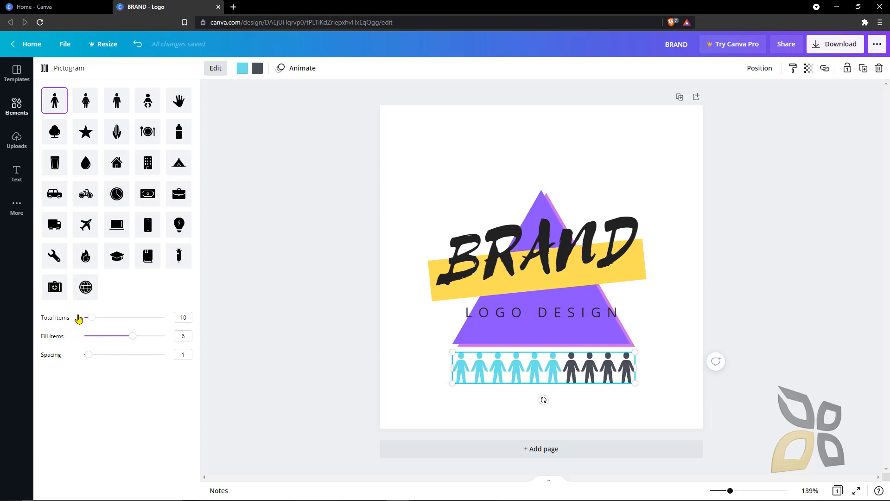
Set the people pictogram to 9 filled items with spacing 1 and recolour the filled figures in the triangle's purple
drag(92, 319, 157, 336)
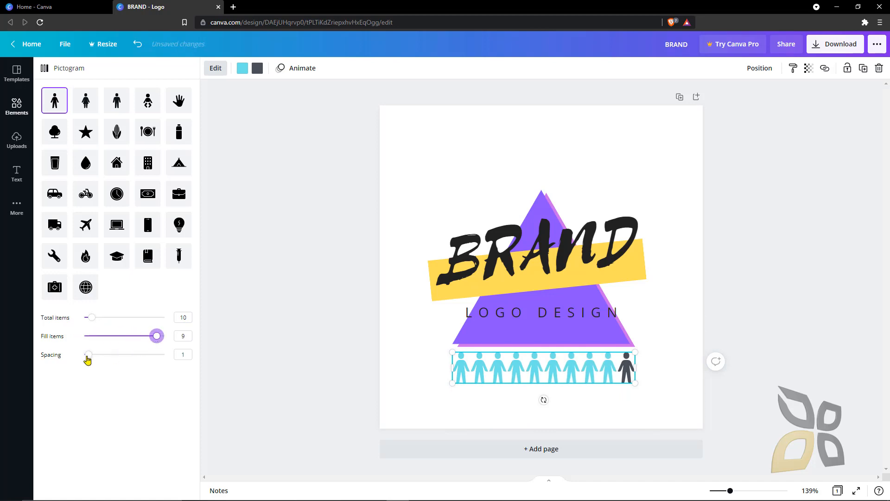
mouse_move(95, 354)
mouse_down()
mouse_move(138, 355)
mouse_move(88, 355)
mouse_up()
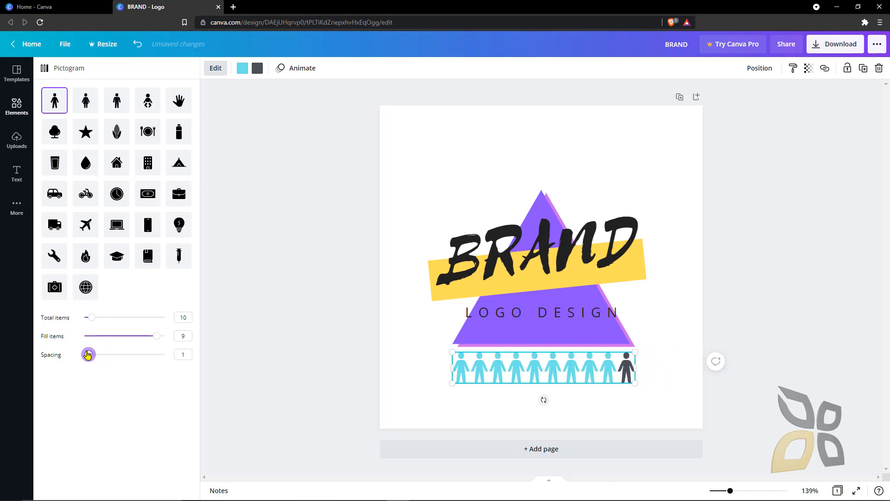
click(242, 69)
click(179, 116)
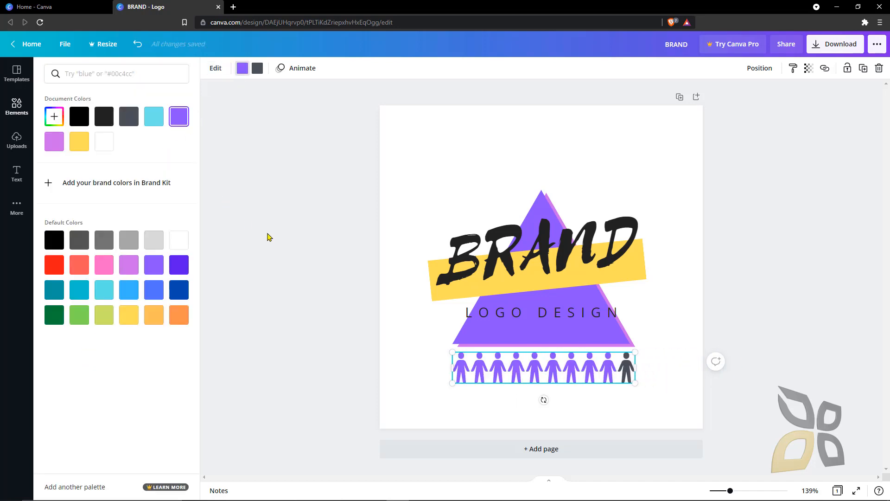
key(Escape)
click(372, 356)
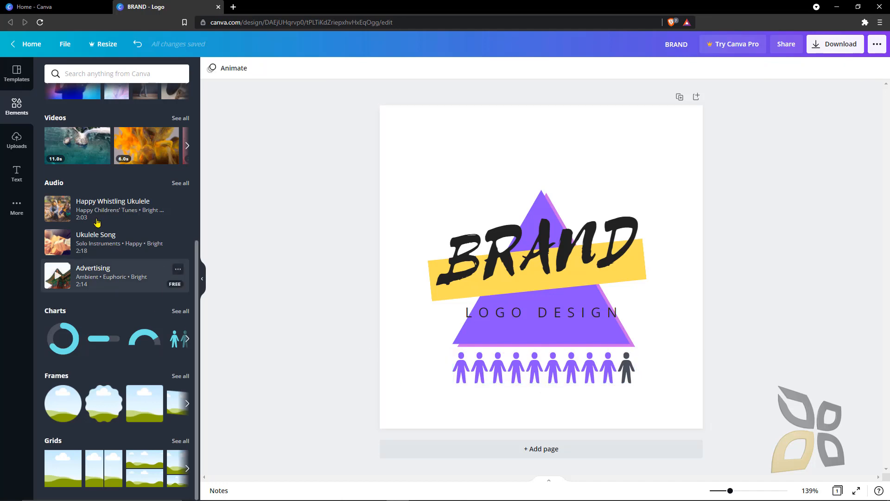
Add a second pictogram chart, switch its symbol to the star, and reduce its total items to 1
click(188, 339)
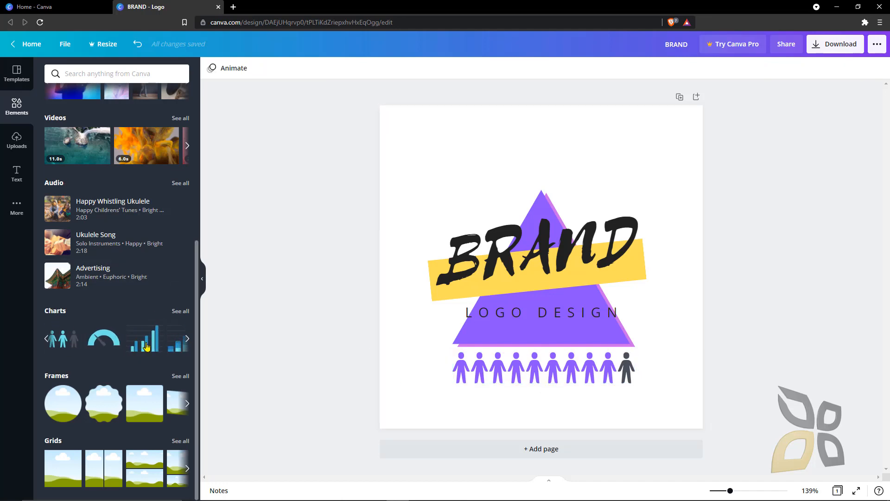
click(46, 343)
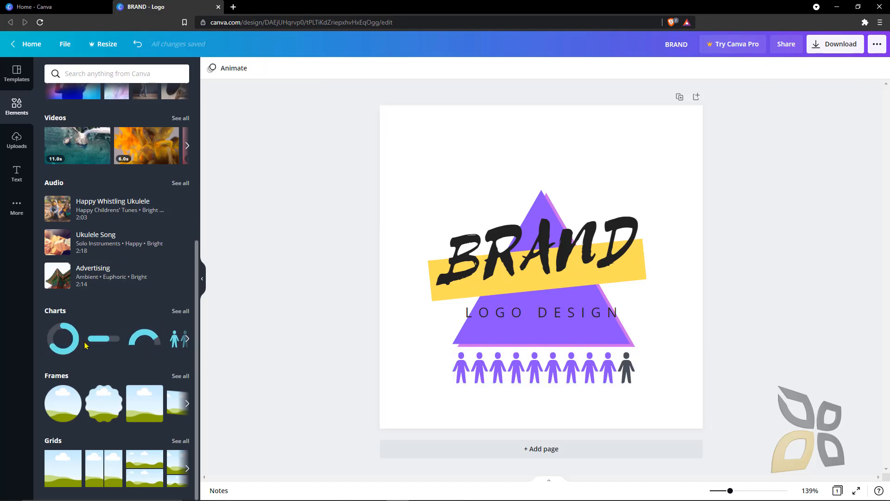
click(188, 339)
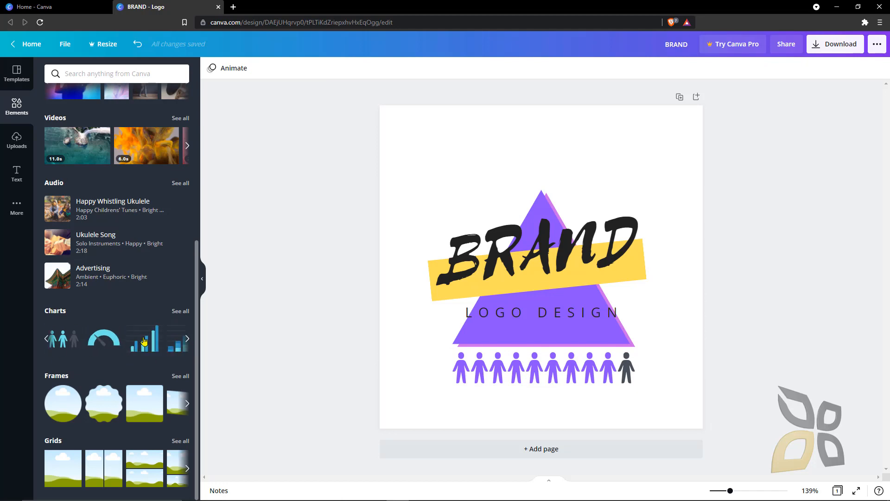
click(62, 343)
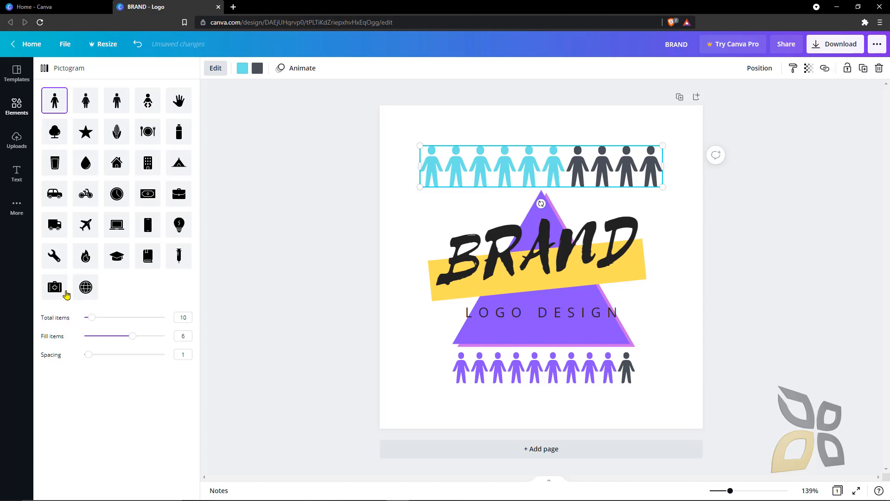
click(90, 138)
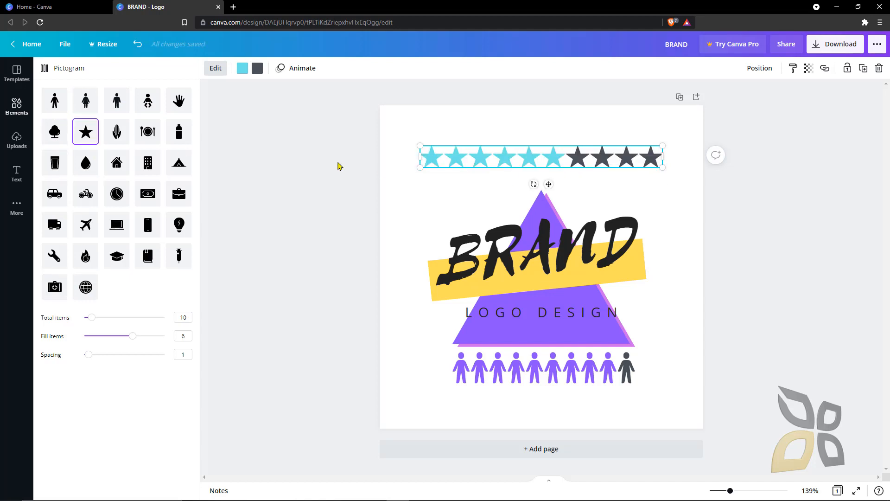
drag(87, 318, 85, 317)
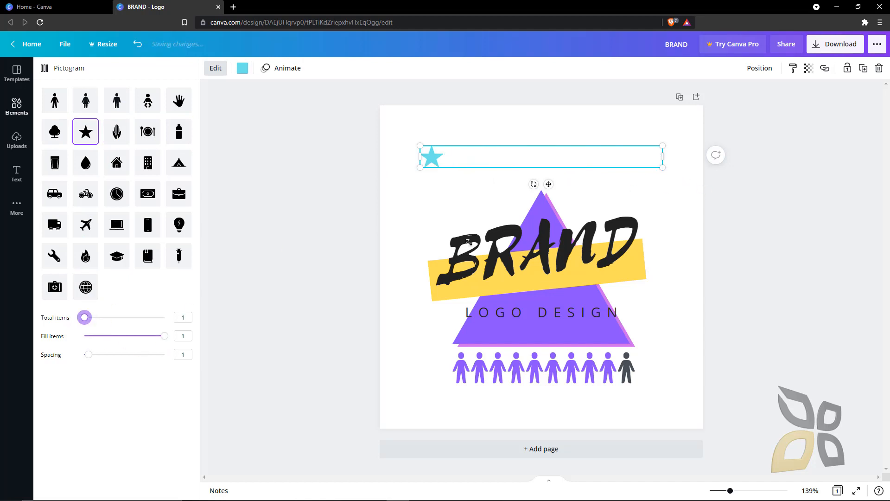
Enlarge the star and centre it directly above the tip of the purple triangle
drag(665, 171, 811, 408)
drag(448, 174, 547, 179)
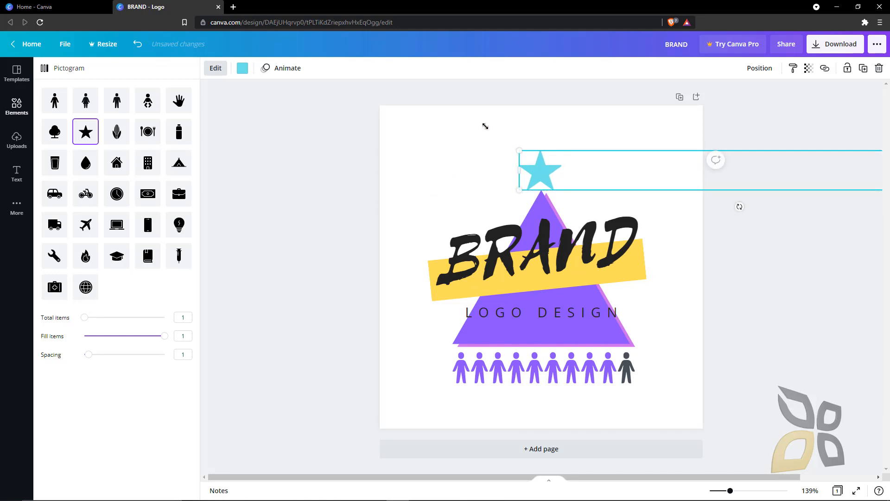
drag(485, 127, 463, 114)
drag(476, 171, 540, 172)
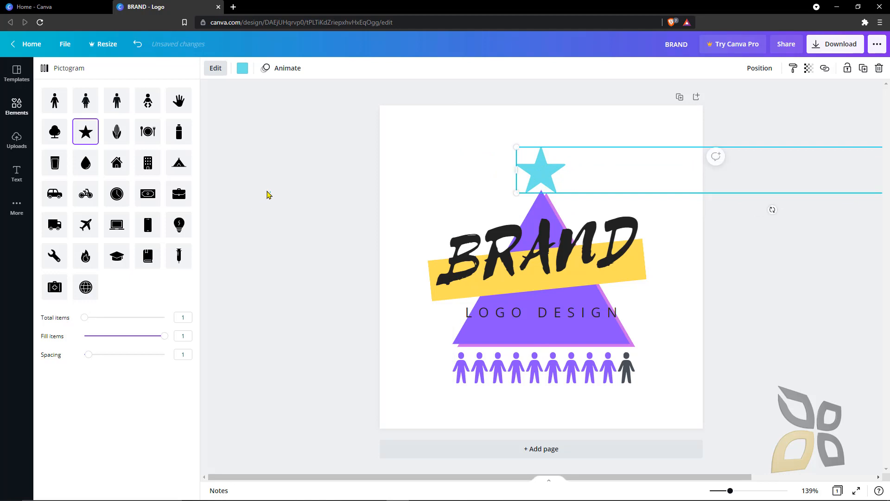
Recolour the star with the same purple as the triangle
click(267, 195)
click(266, 147)
click(552, 166)
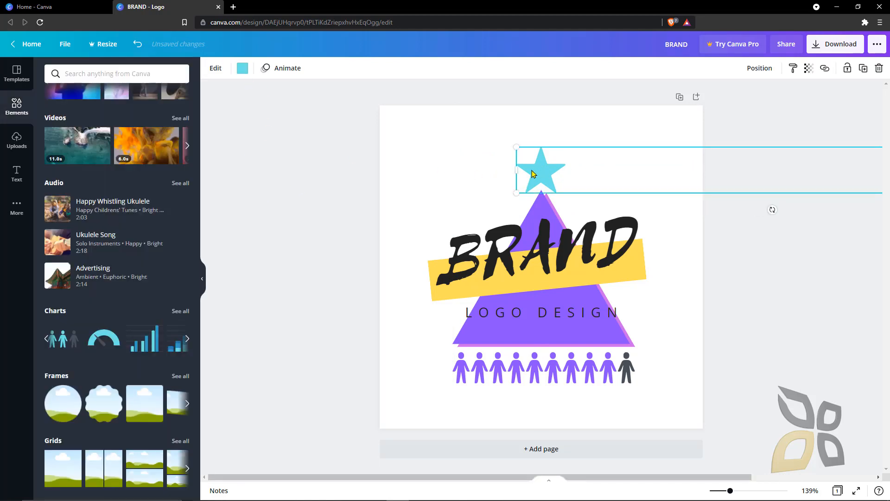
click(242, 69)
click(154, 265)
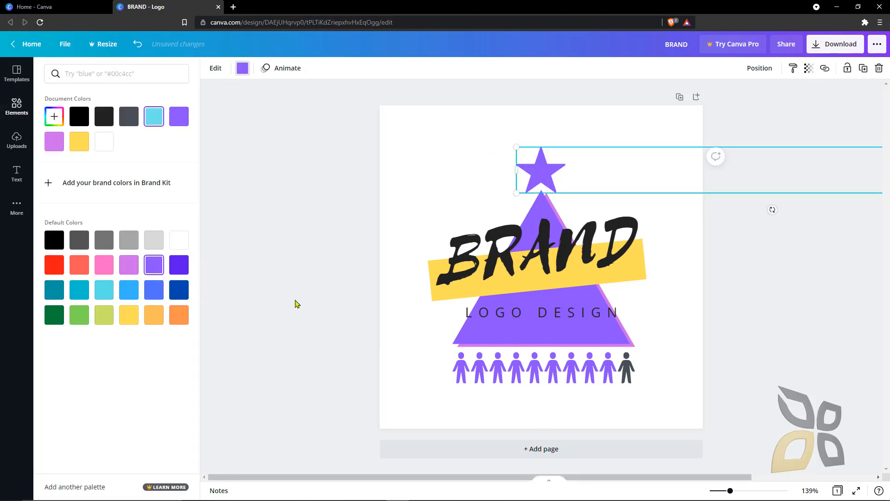
click(214, 268)
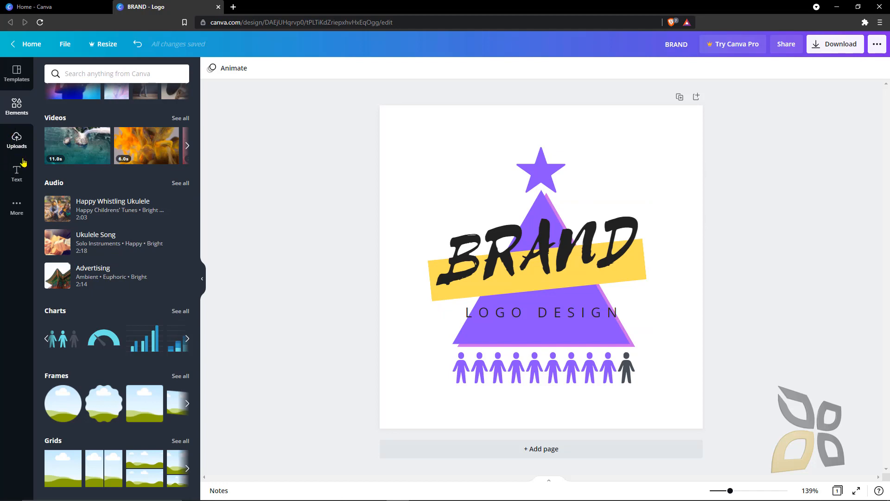
Delete the thin LOGO DESIGN text beneath the yellow band
click(17, 175)
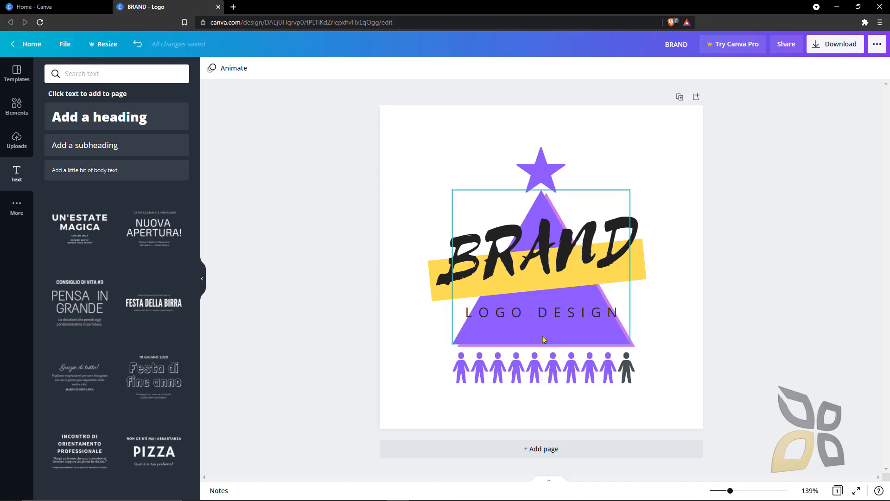
click(505, 313)
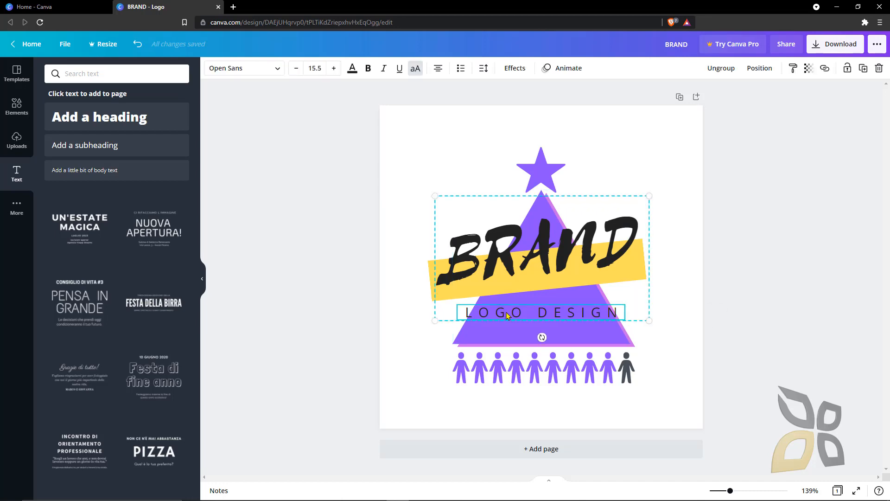
double_click(512, 315)
click(558, 313)
click(620, 304)
click(619, 312)
key(Delete)
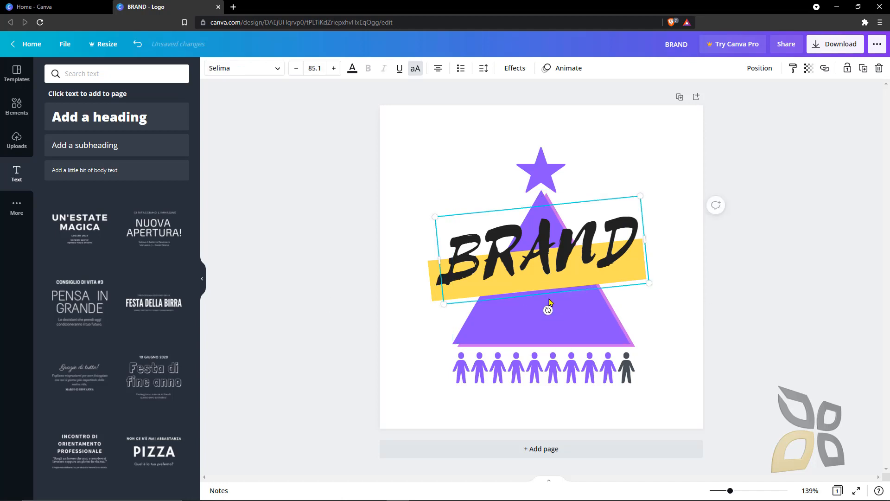
Add the FESTA DELLA BIRRA font combination over the triangle's lower part and delete its small upper and lower text lines
drag(143, 305, 436, 320)
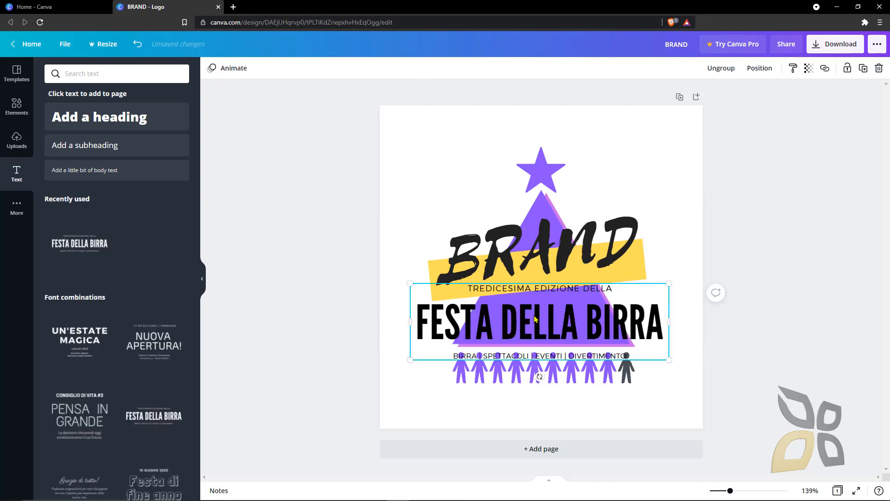
click(535, 319)
click(541, 287)
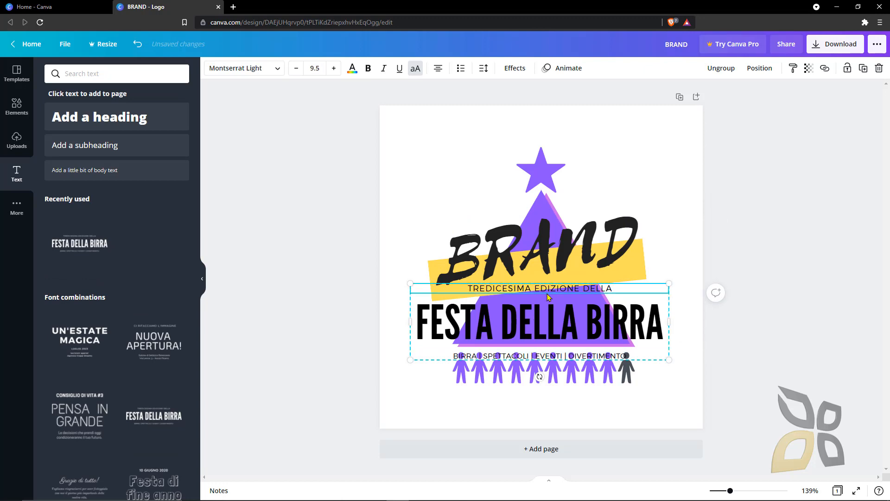
key(Delete)
click(480, 356)
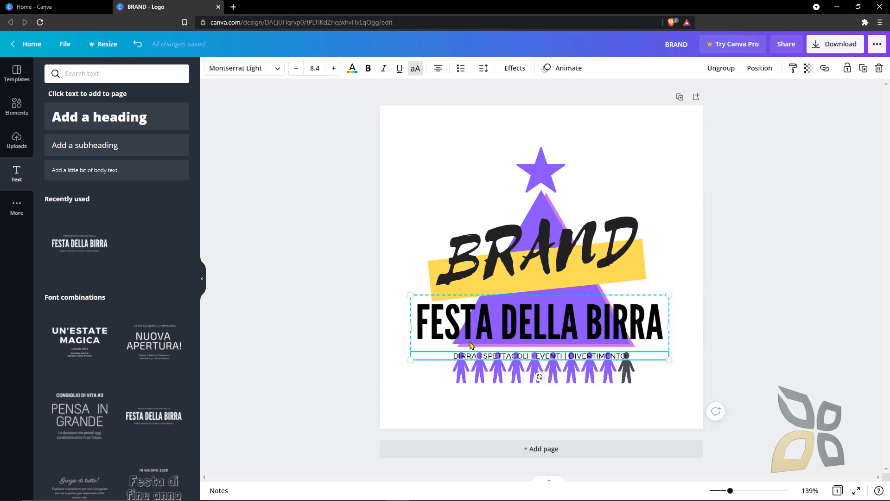
key(Delete)
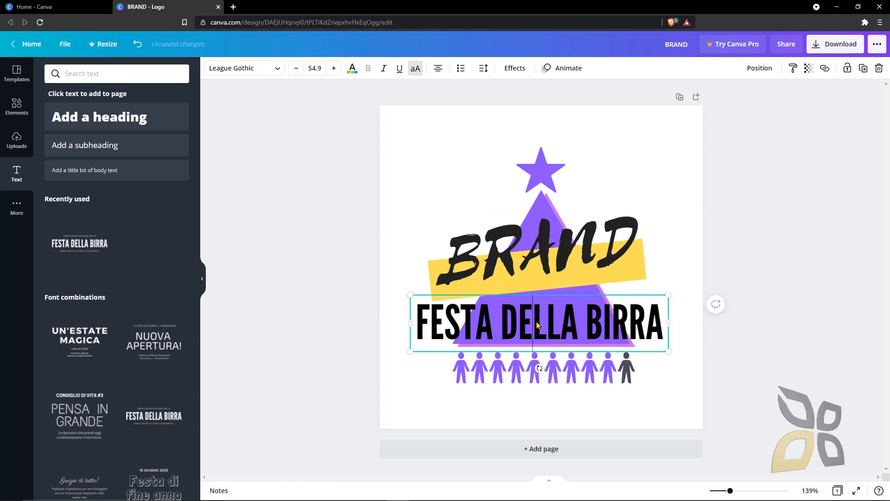
Replace the FESTA DELLA BIRRA heading with the text LOGO DESIGN
double_click(537, 323)
key(Right)
key(Right)
key(Right)
key(Right)
key(Right)
key(Right)
key(Right)
key(BackSpace)
key(BackSpace)
key(BackSpace)
key(BackSpace)
key(BackSpace)
key(BackSpace)
key(BackSpace)
key(BackSpace)
key(BackSpace)
key(BackSpace)
key(BackSpace)
key(BackSpace)
key(BackSpace)
key(BackSpace)
key(BackSpace)
key(BackSpace)
key(BackSpace)
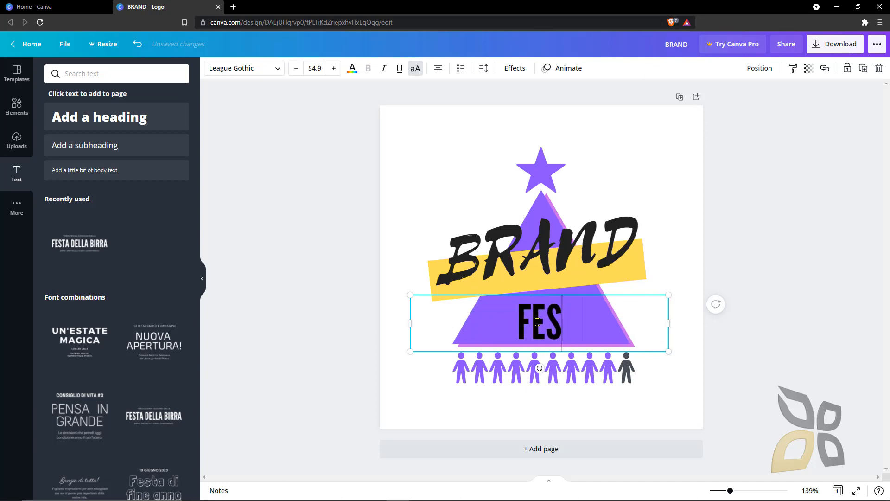
text(LOGO DESUG)
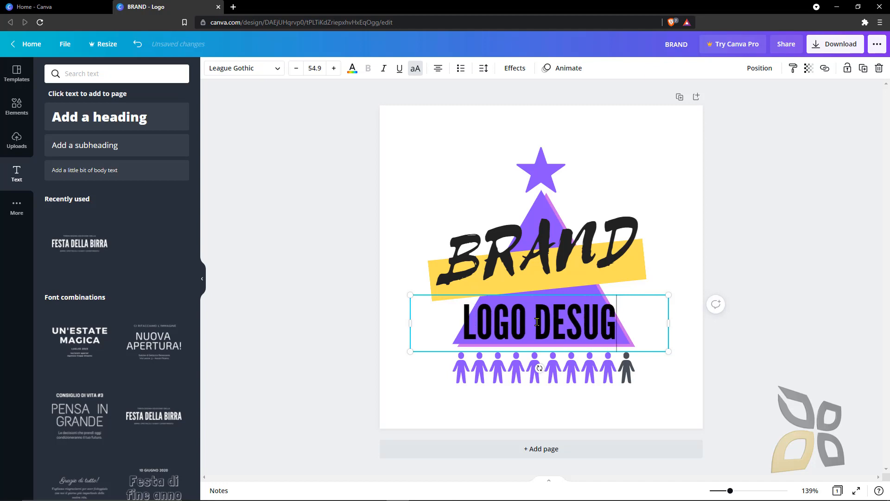
key(BackSpace)
key(BackSpace)
text(IGN)
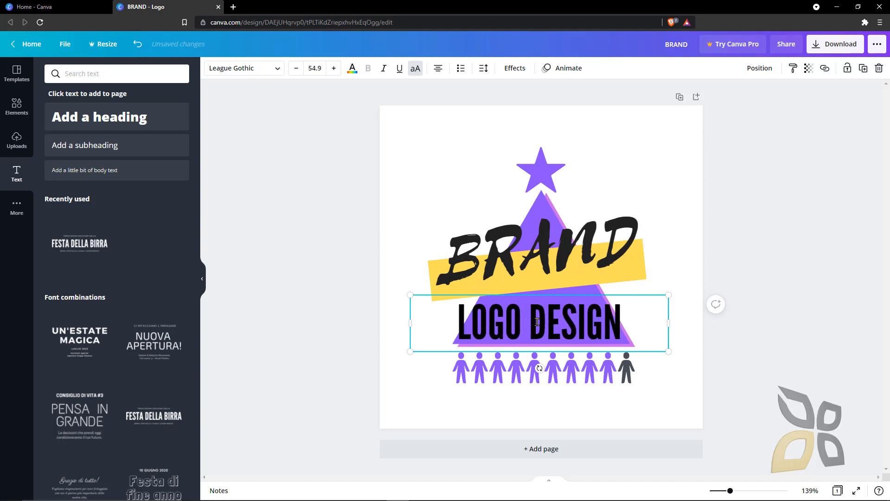
click(294, 241)
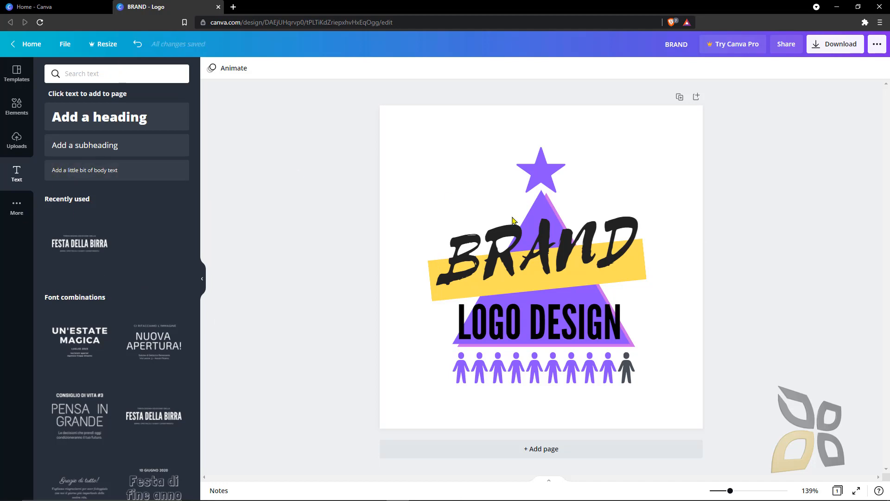
Look through the combined, colour-only and font-only sets offered in Canva's Styles
click(18, 213)
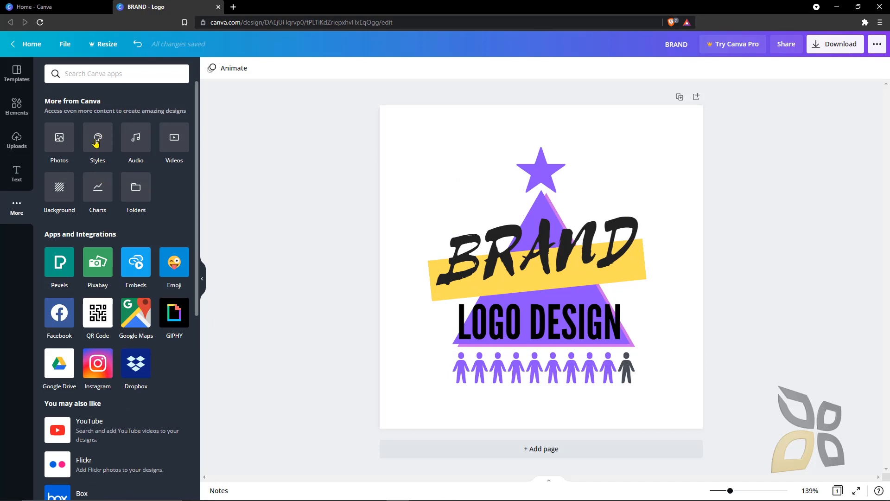
click(97, 138)
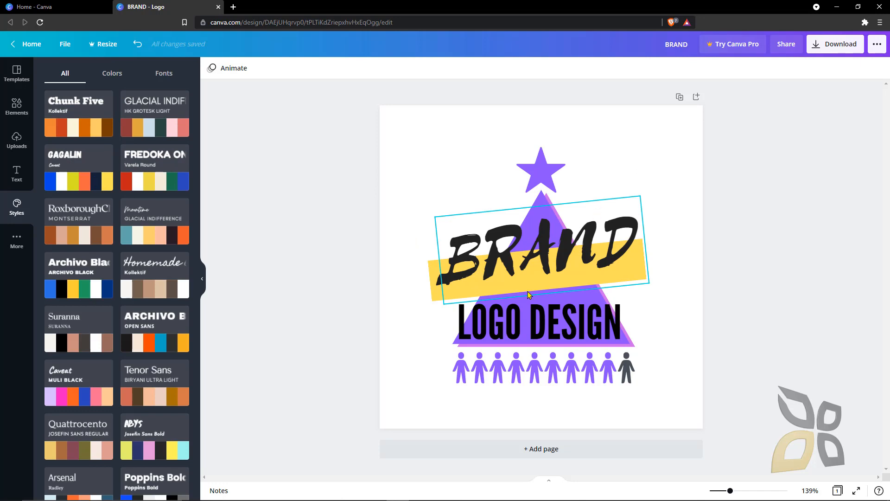
click(111, 74)
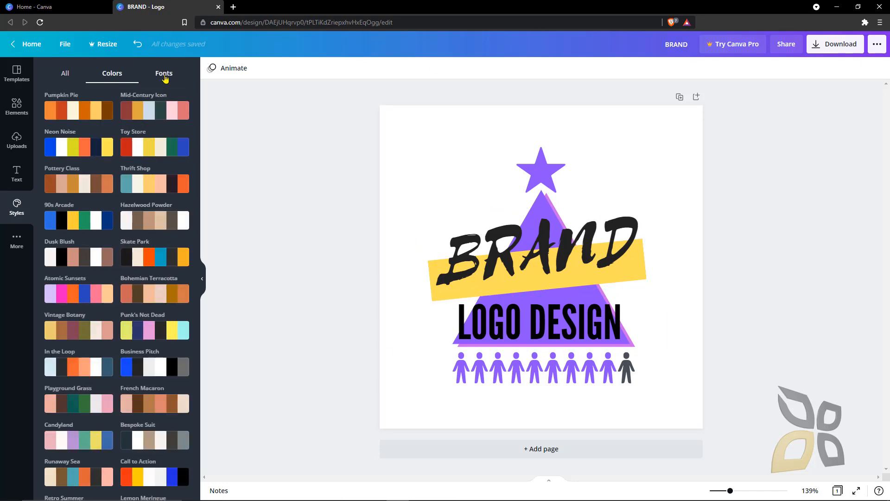
click(164, 74)
click(65, 75)
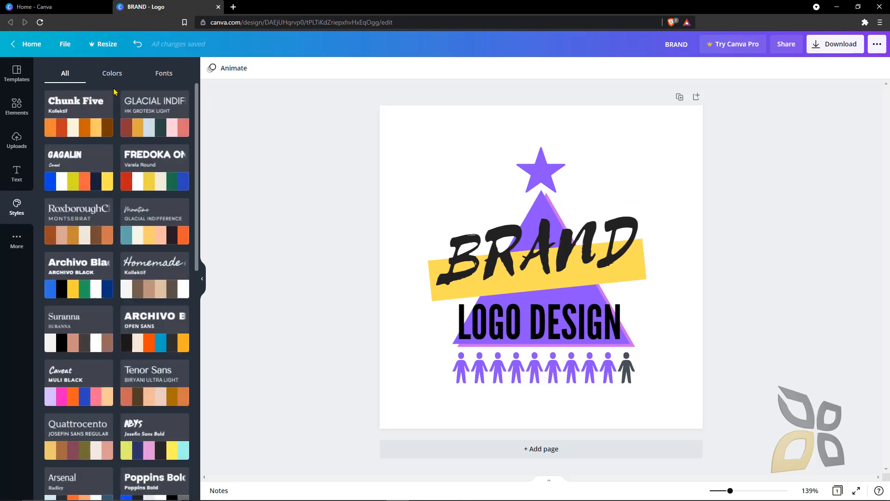
click(164, 73)
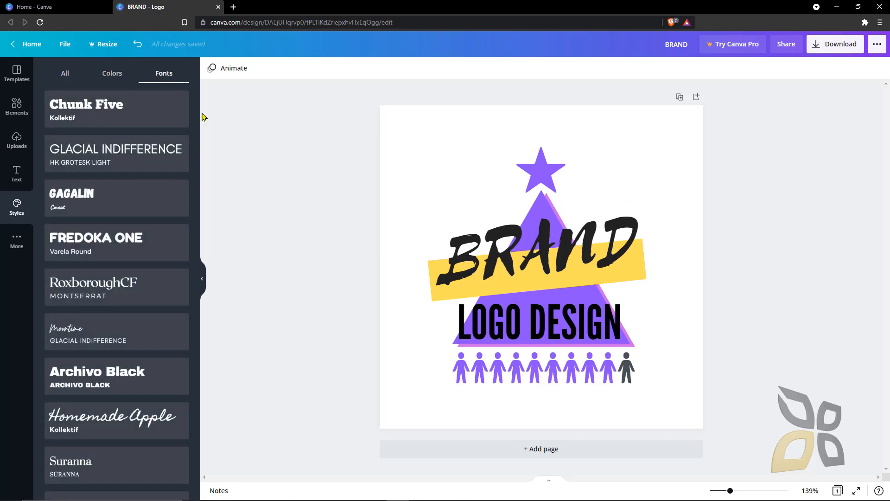
Try the RoxboroughCF, Fredoka One and Glacial Indifference font sets on the logo, then apply Archivo Black with Open Sans
click(128, 286)
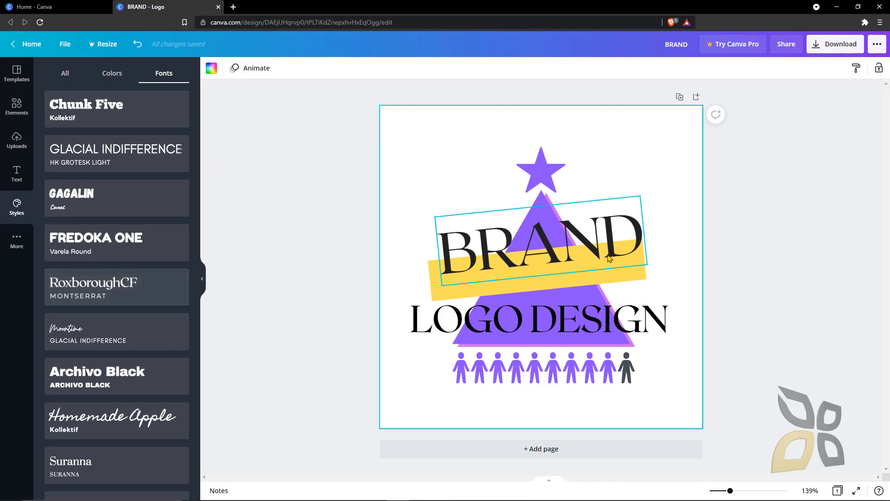
click(141, 232)
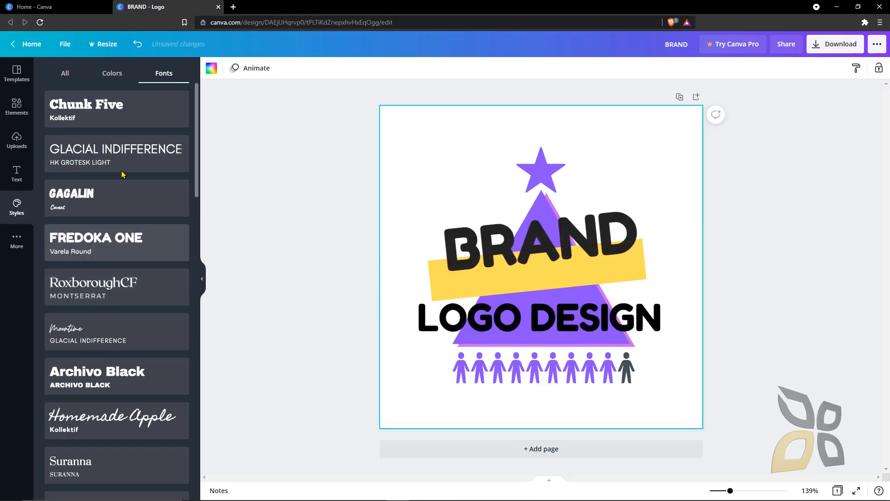
click(112, 152)
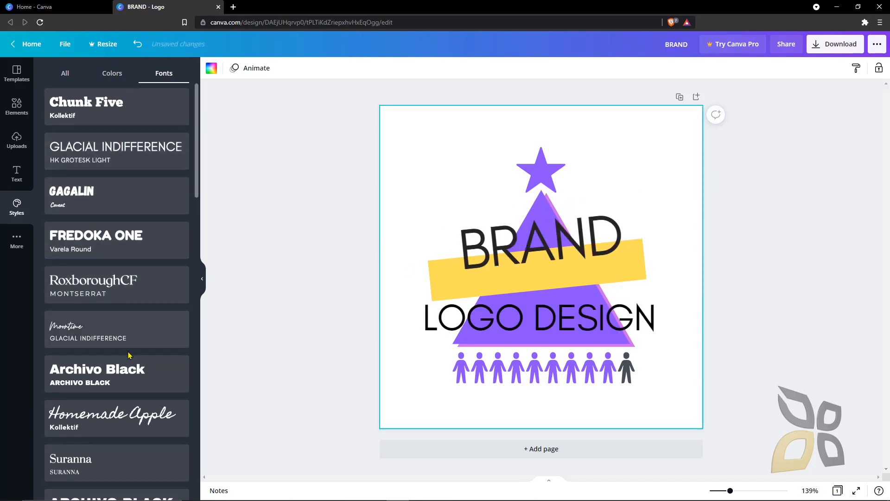
scroll(112, 153, down, 4)
click(108, 332)
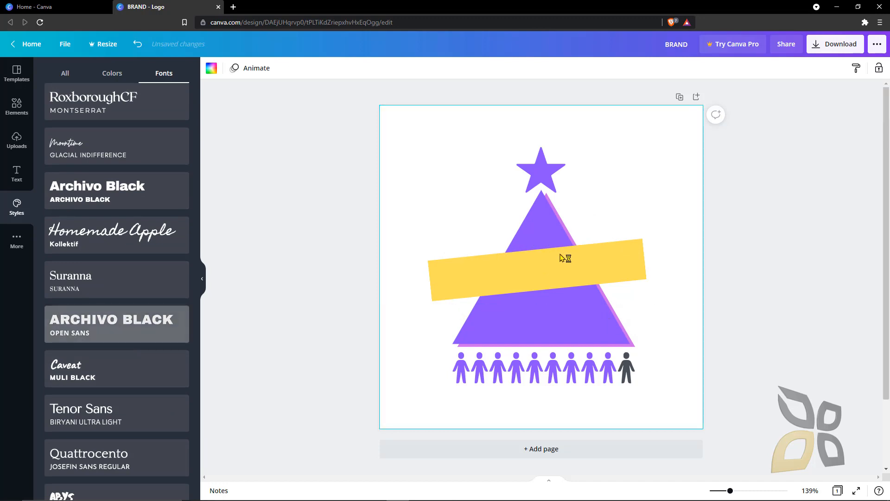
Try the Tenor Sans with Biryani Ultra Light and the Abys with Josefin Sans Bold font sets on the logo
scroll(123, 285, down, 3)
click(112, 278)
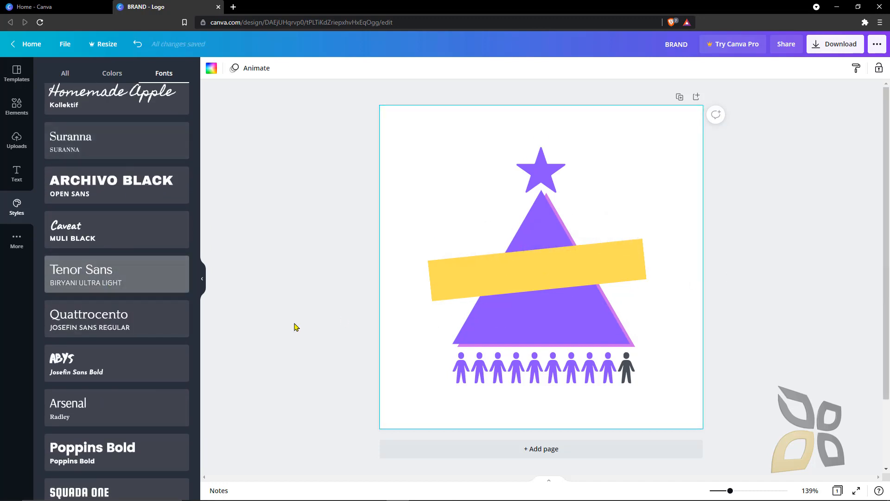
scroll(125, 365, down, 2)
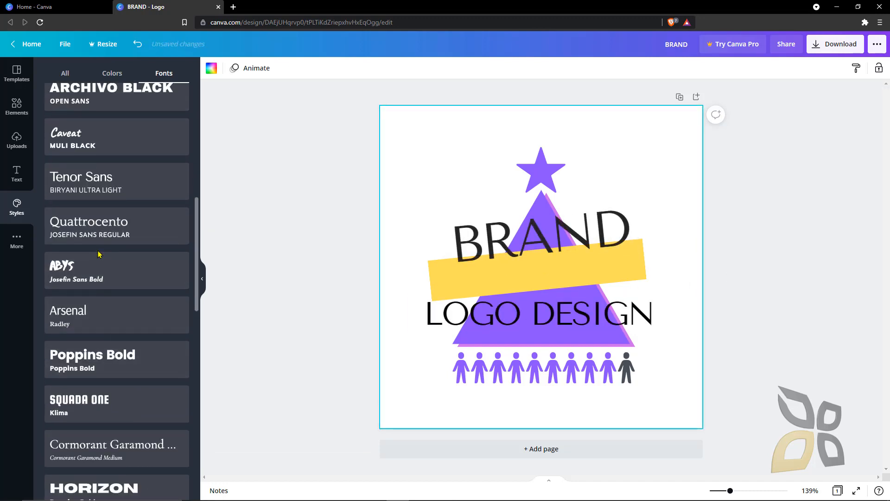
click(104, 264)
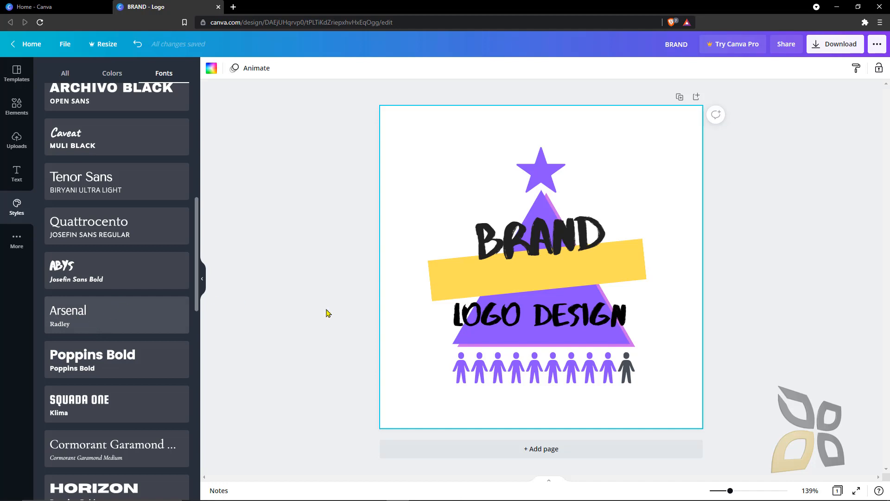
Undo all the trial font sets to bring back the original brush BRAND and condensed LOGO DESIGN lettering
key(ctrl+z)
key(ctrl+z)
key(ctrl+z)
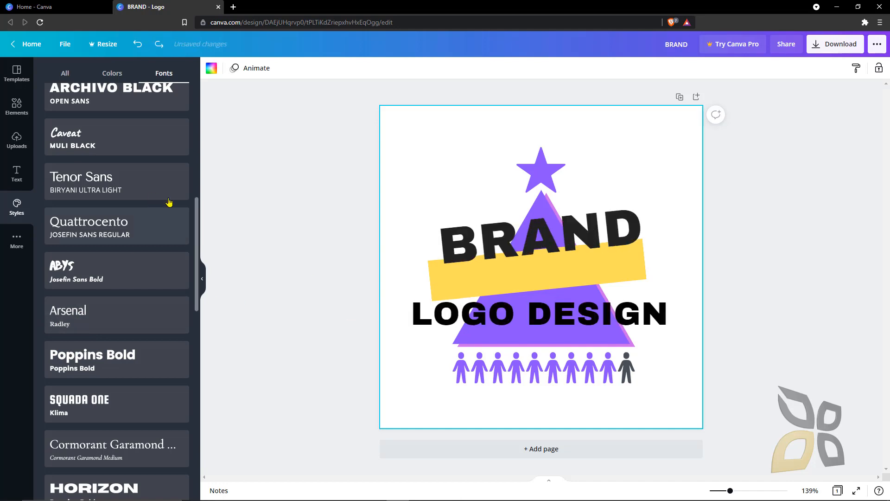
key(ctrl+y)
key(ctrl+y)
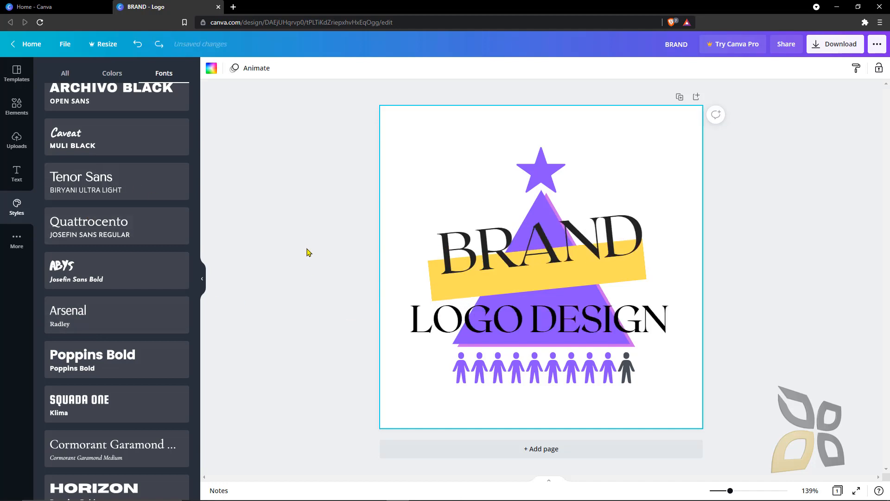
key(ctrl+y)
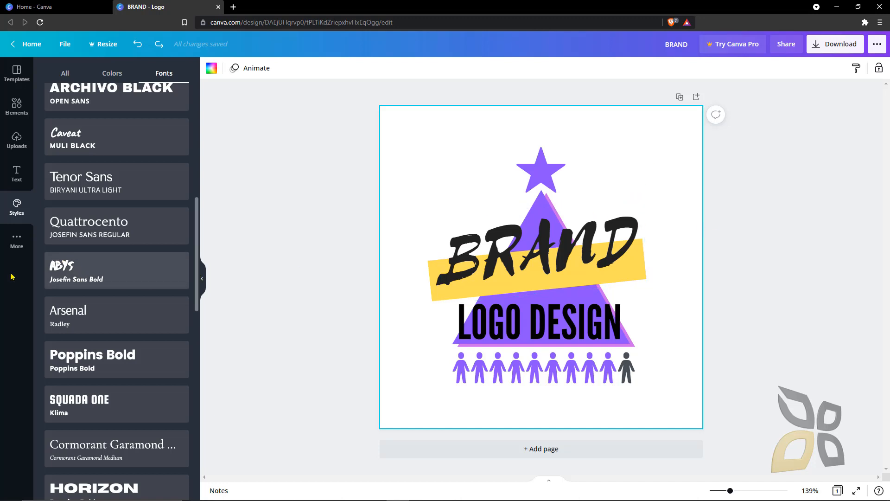
Try the Toy Store, 90s Arcade and French Macaron colour palettes on the logo
scroll(113, 252, up, 5)
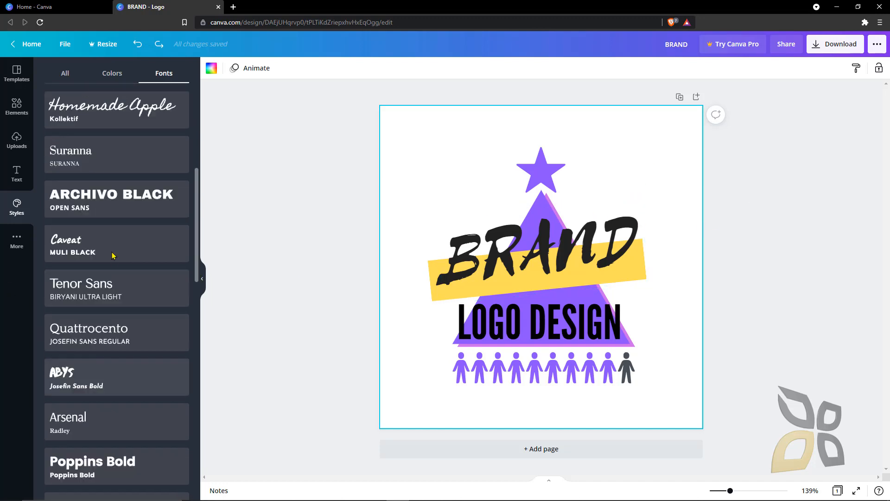
click(112, 73)
click(150, 148)
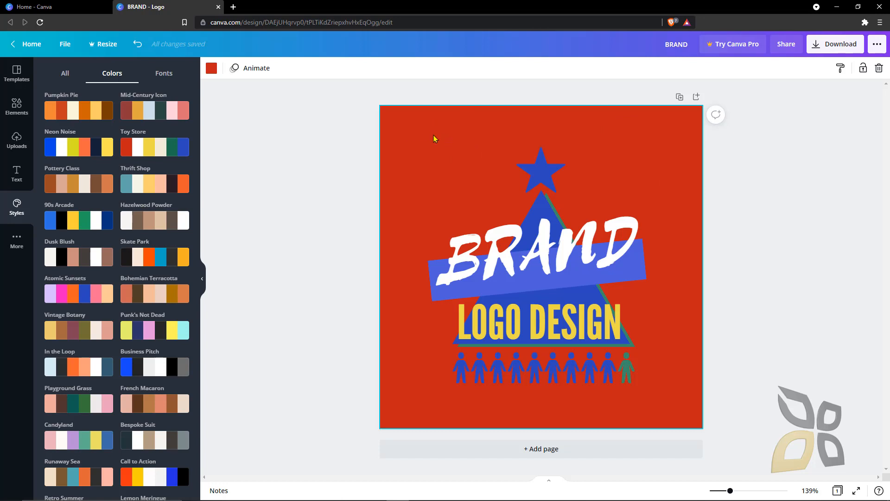
click(79, 221)
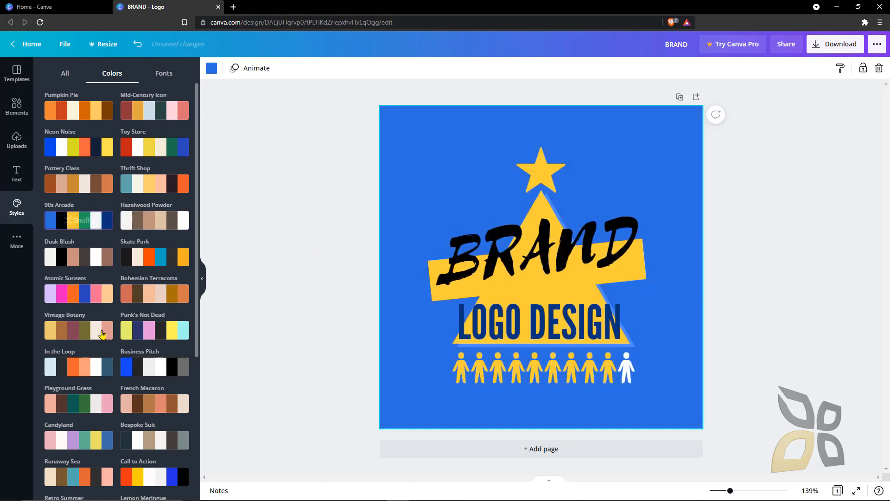
scroll(107, 334, down, 2)
click(155, 311)
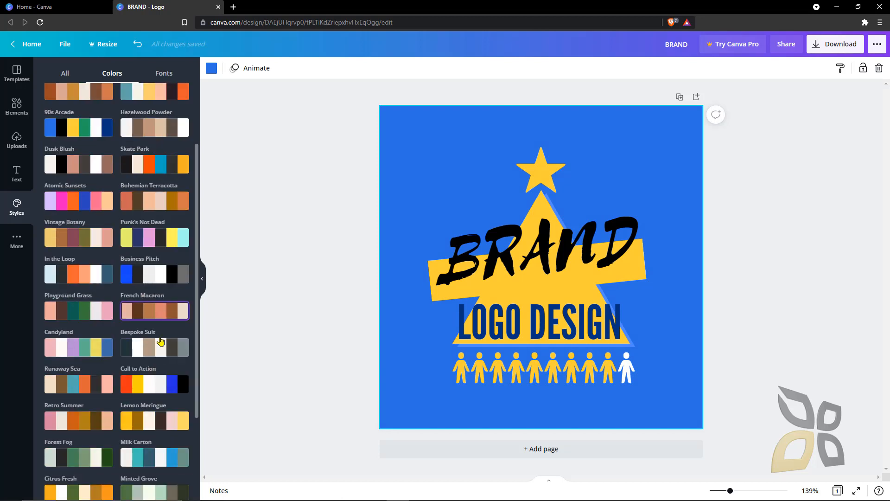
Try the Call to Action, Milk Carton, Minted Grove, Faded Frost, Modern Ventures, Ginger Retro and Start-up Culture palettes on the logo
click(166, 386)
scroll(157, 385, down, 3)
click(149, 333)
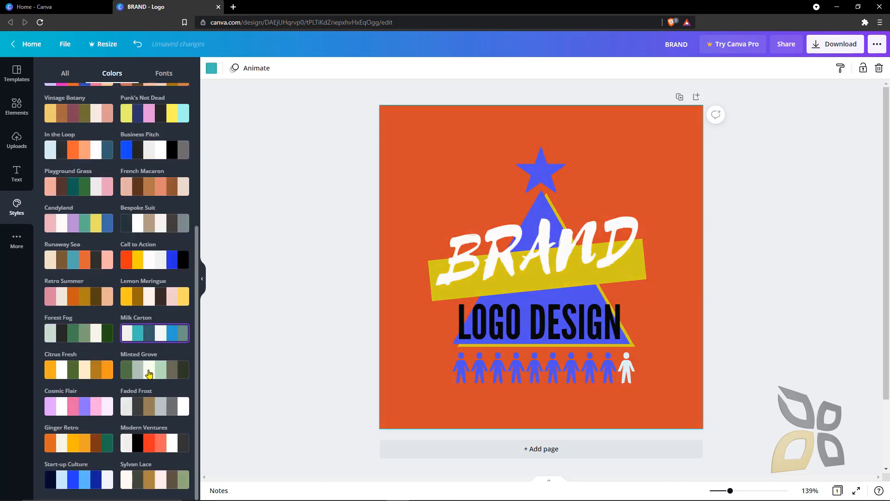
click(130, 369)
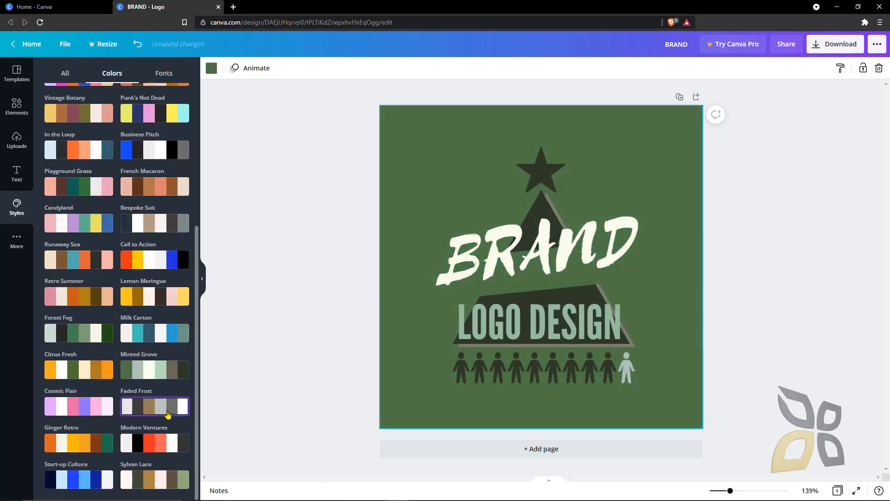
click(153, 406)
click(160, 446)
click(89, 444)
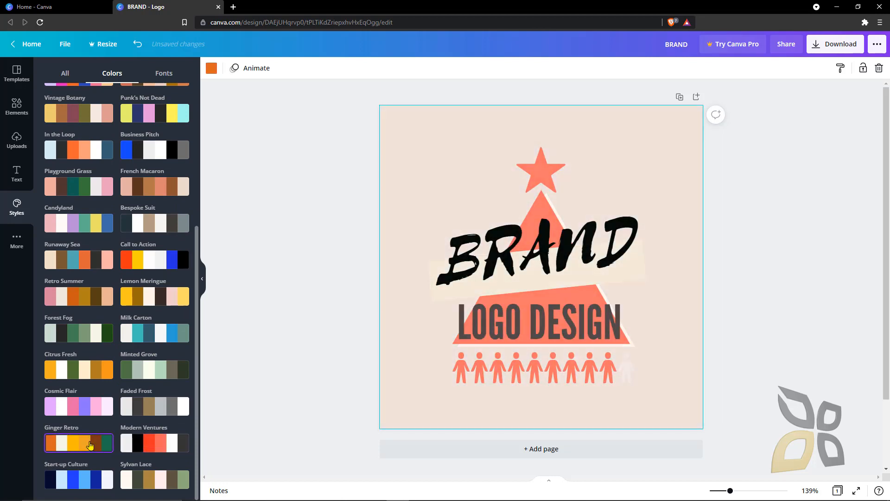
click(93, 480)
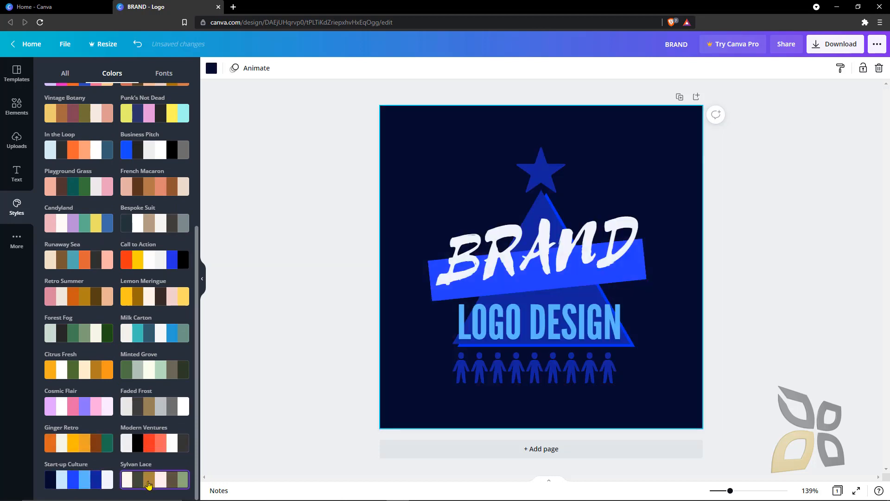
Try the Sylvan Lace, Playground Grass, In the Loop, Punk's Not Dead and Atomic Sunsets palettes, then apply and shuffle Neon Noise
click(149, 484)
click(92, 187)
click(70, 149)
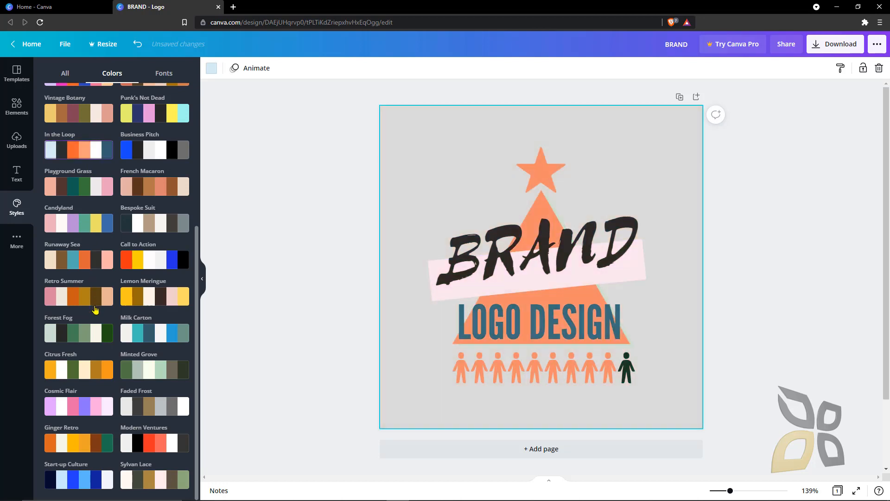
scroll(95, 309, up, 3)
click(149, 252)
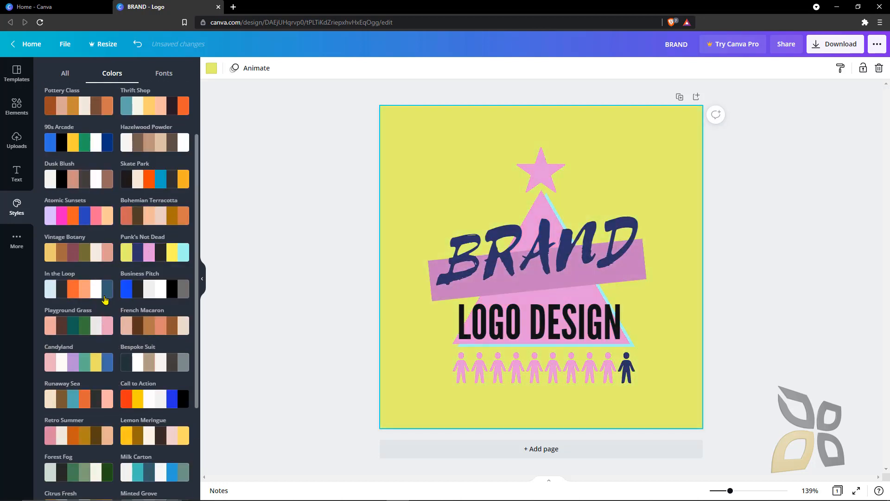
scroll(106, 300, up, 1)
click(75, 261)
scroll(134, 202, up, 1)
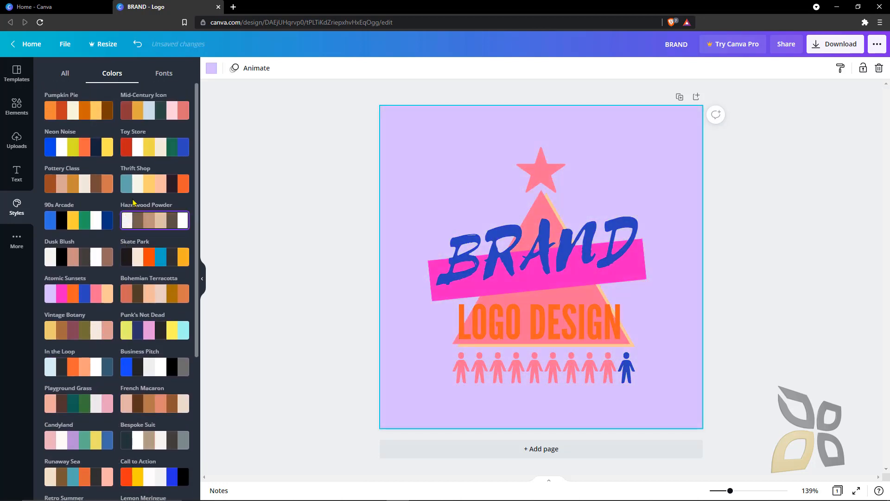
click(73, 147)
click(78, 146)
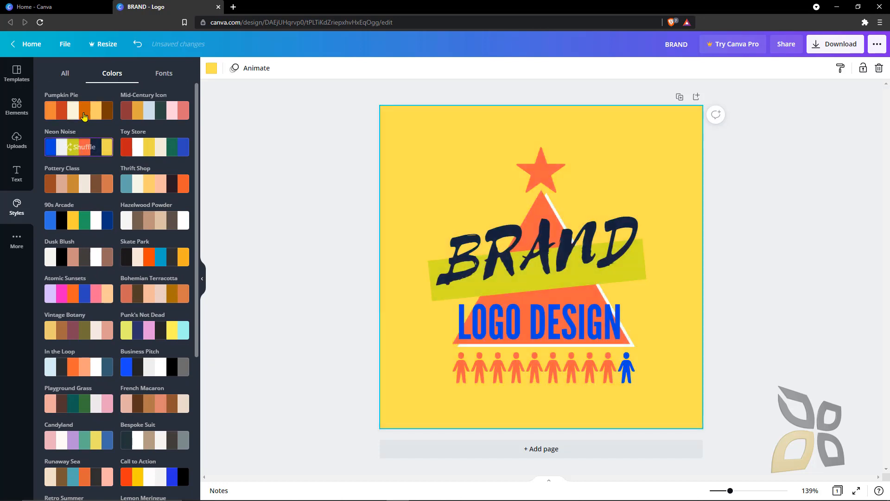
click(84, 116)
Undo all the trial palettes back to the purple and yellow logo on white, keeping the full LOGO DESIGN text
key(ctrl+z)
key(ctrl+z)
key(ctrl+z)
key(ctrl+z)
key(ctrl+z)
key(ctrl+z)
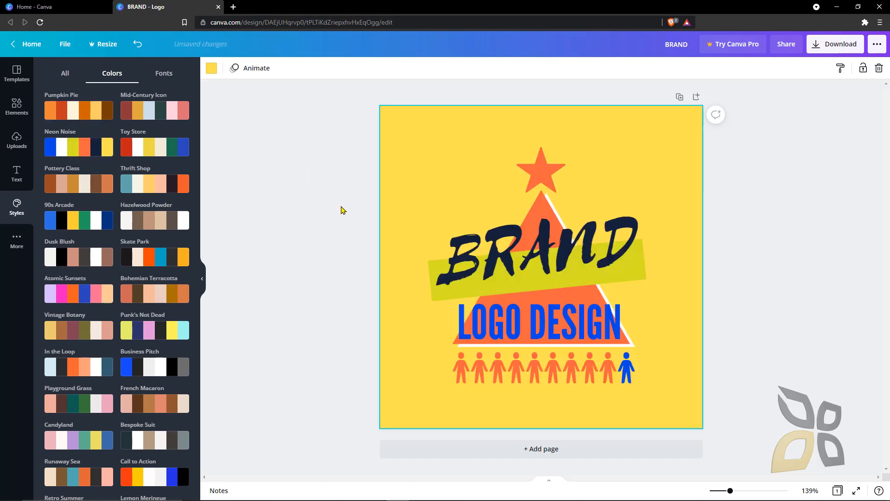
key(ctrl+z)
key(ctrl+z)
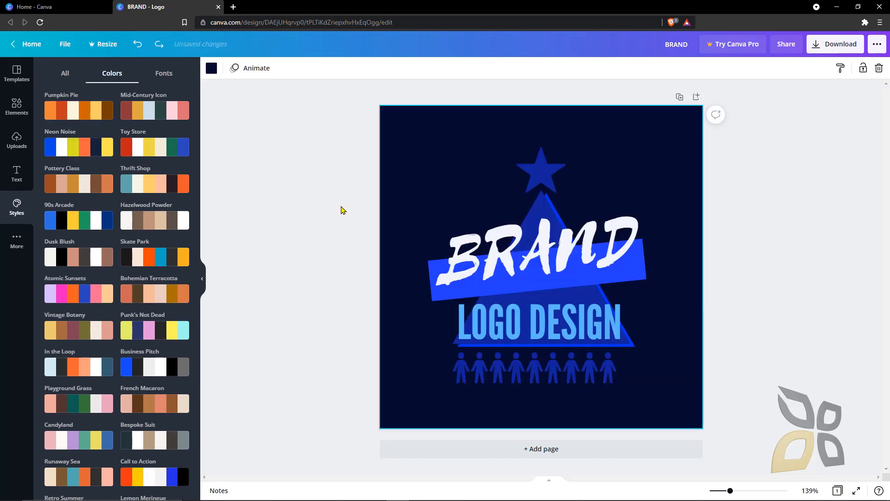
key(ctrl+z)
key(ctrl+z)
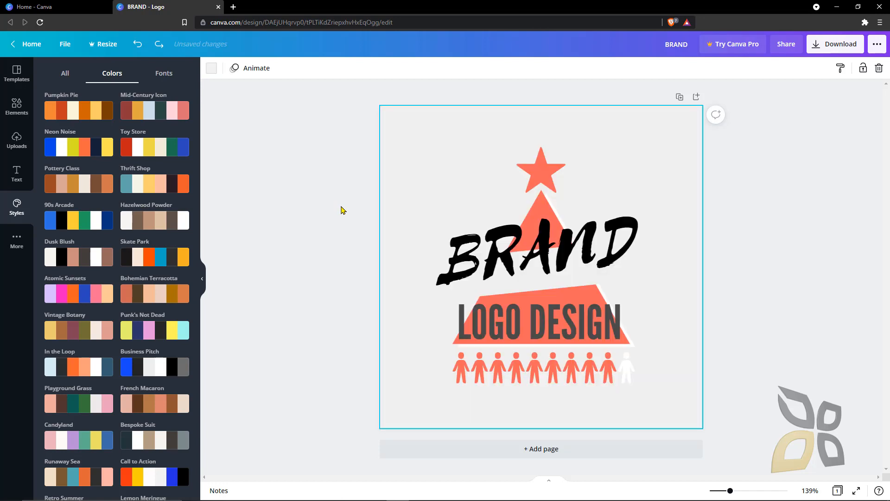
key(ctrl+z)
key(ctrl+z)
key(ctrl+z)
key(ctrl+z)
key(ctrl+z)
key(ctrl+z)
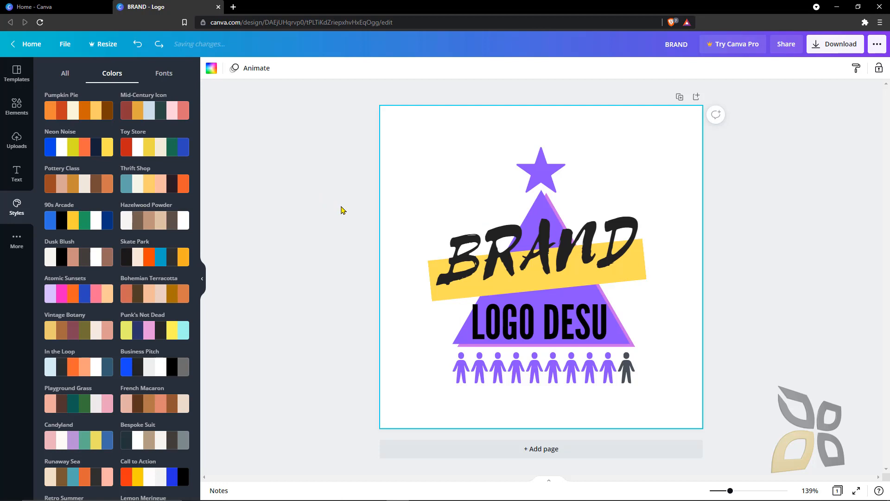
key(ctrl+y)
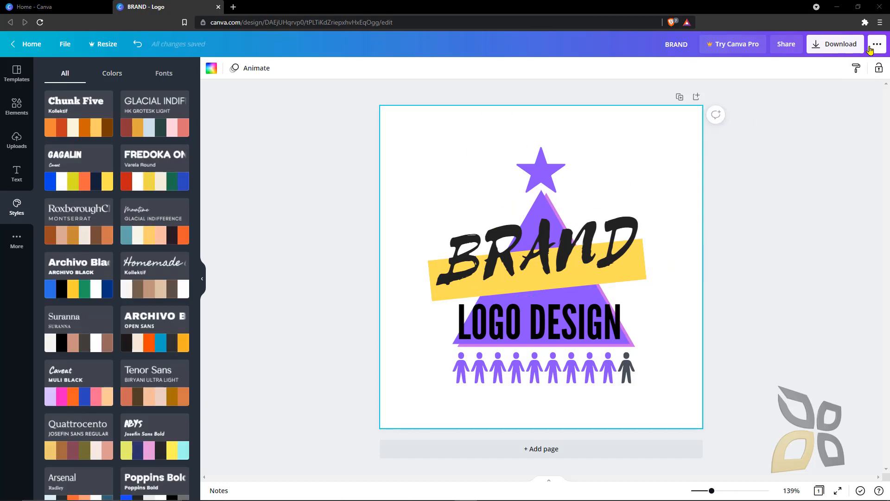
Download the logo as PDF Standard and save it as BRAND in the Download folder
click(832, 46)
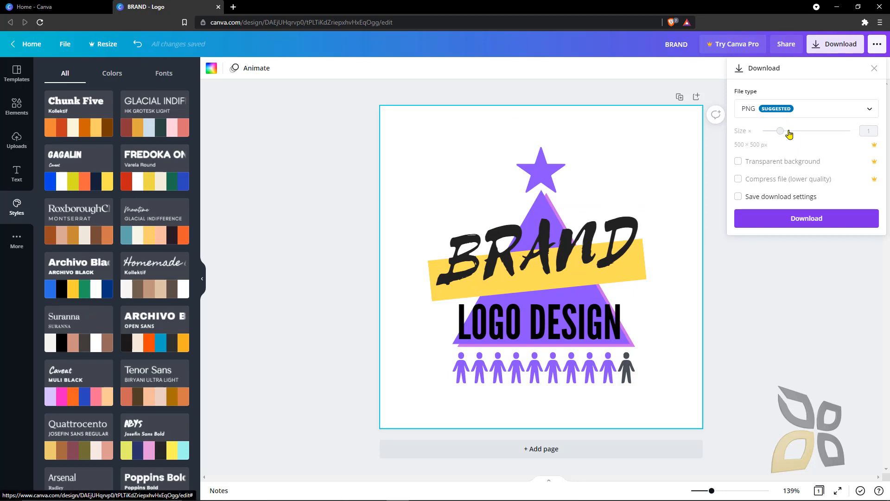
click(773, 118)
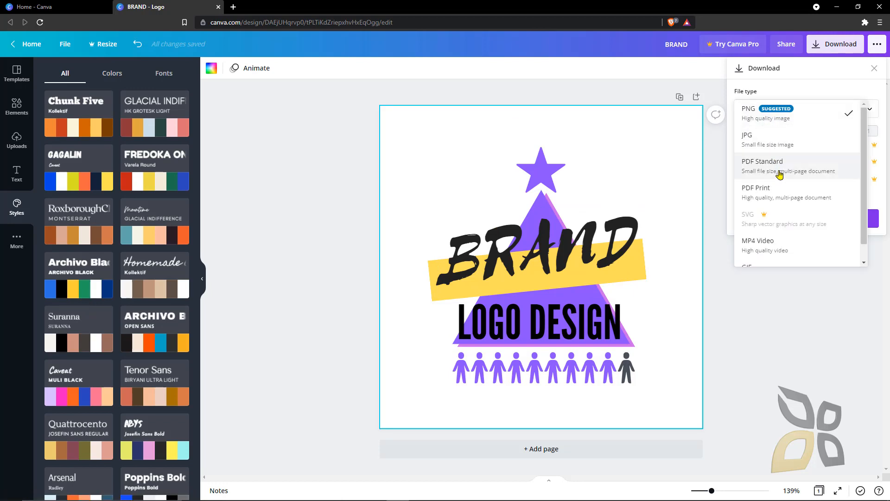
scroll(767, 253, down, 1)
scroll(810, 183, up, 1)
click(761, 167)
click(775, 153)
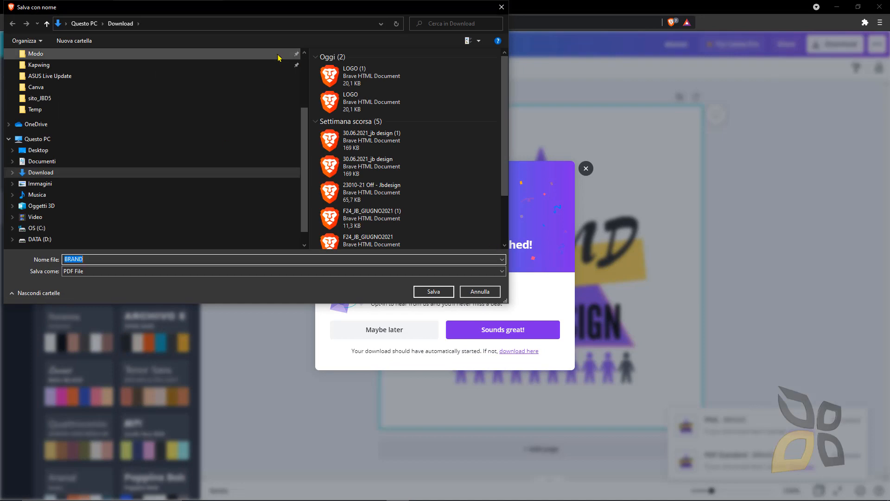
click(432, 291)
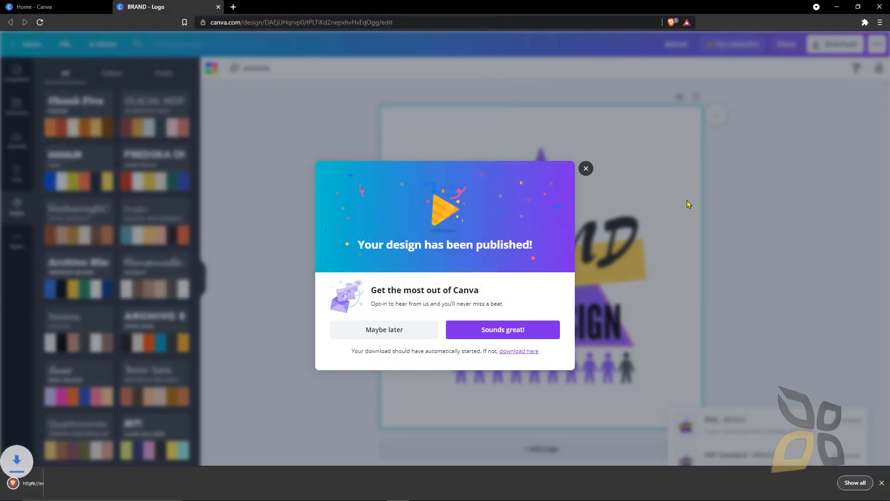
click(582, 155)
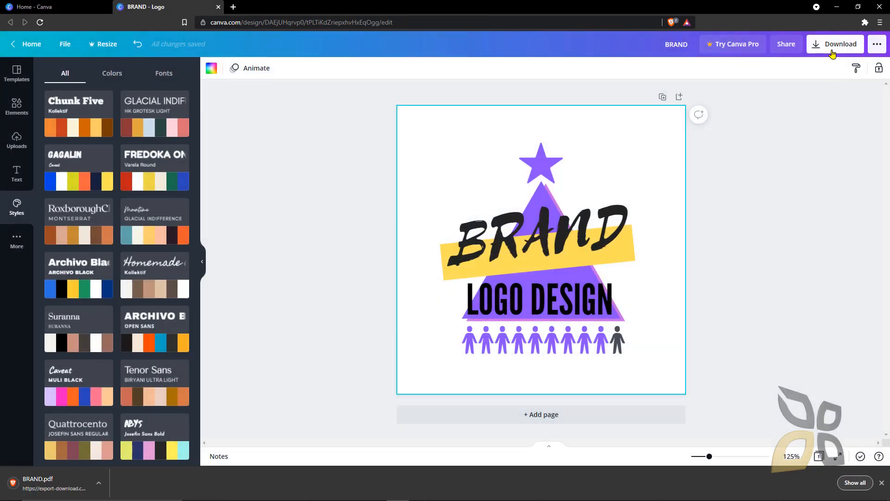
Download the logo again as PDF Print and save it as BRAND (1) in the Download folder
click(830, 49)
click(764, 108)
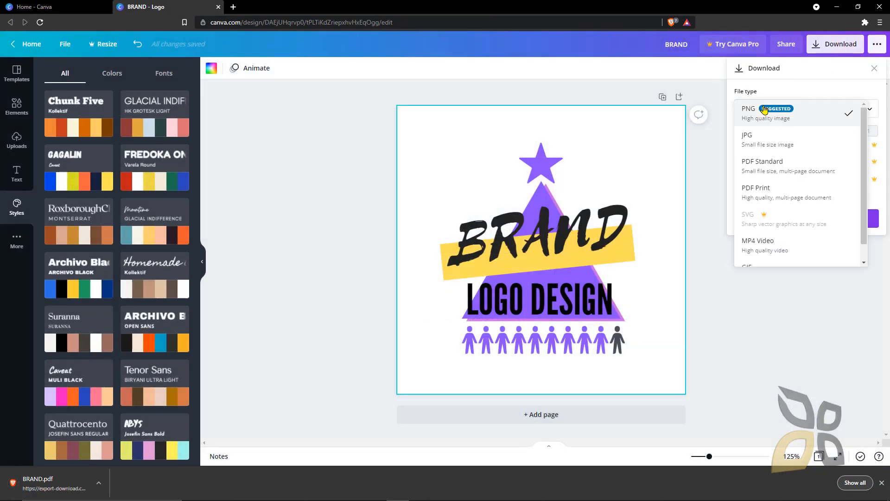
click(763, 192)
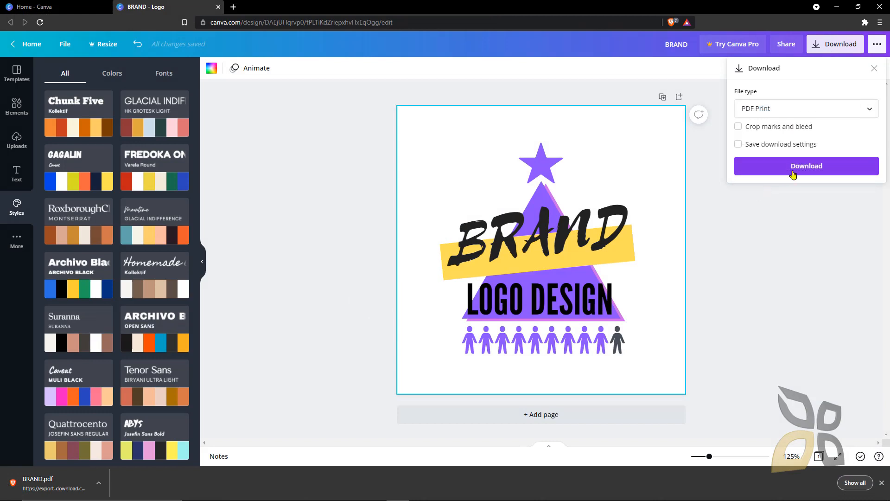
click(742, 171)
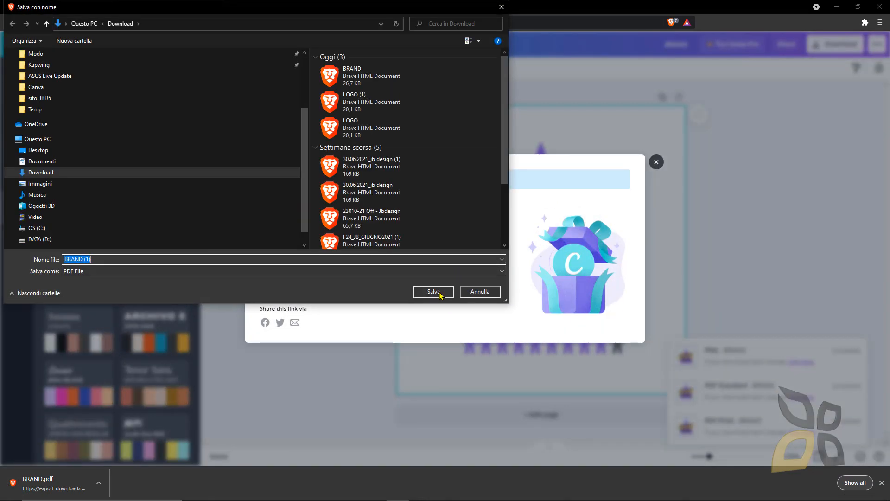
click(434, 292)
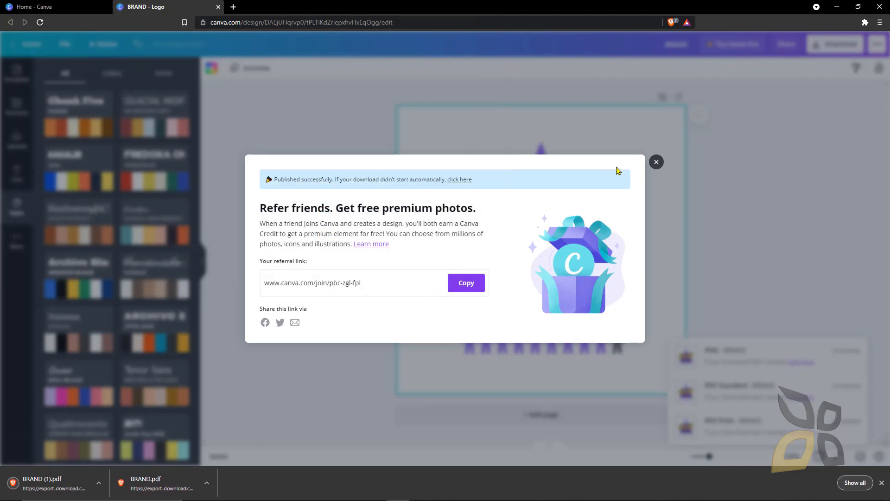
click(656, 162)
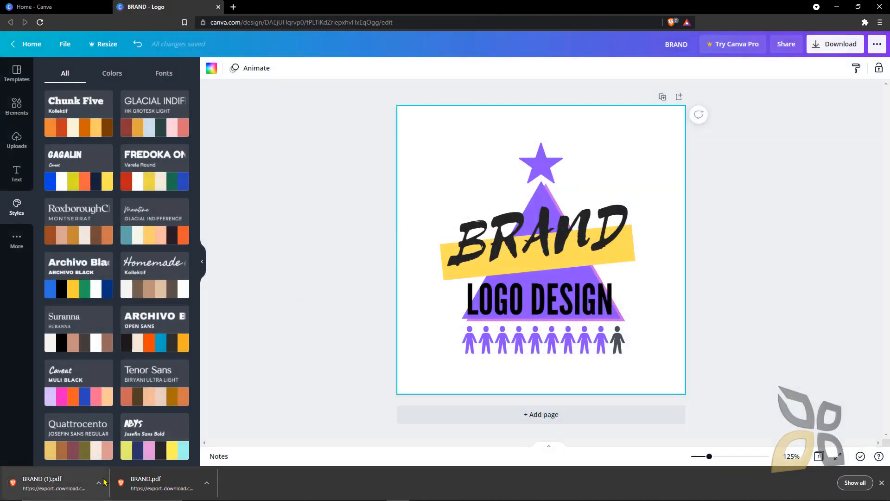
Open the downloaded BRAND (1).pdf in the browser and examine the logo's quality close up
click(51, 482)
scroll(514, 254, up, 9)
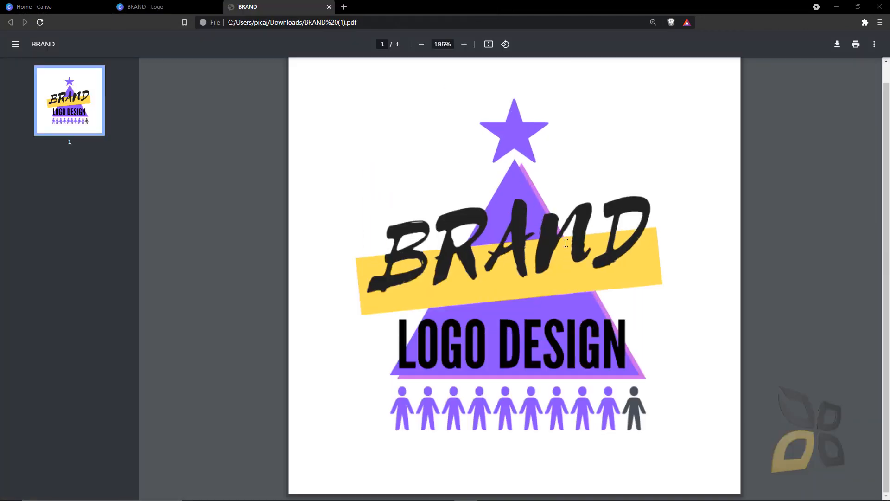
scroll(557, 256, down, 8)
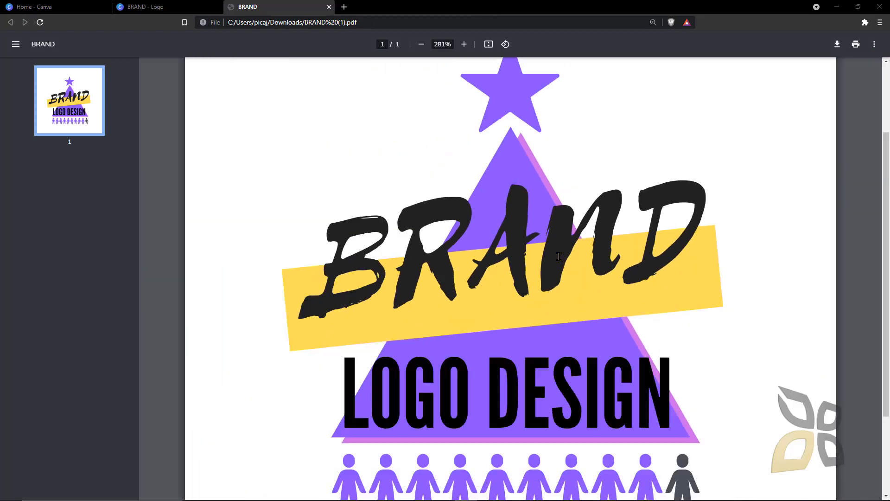
Inspect the BRAND lettering in the logo PDF at 500% zoom and return to a view of the full logo
scroll(557, 256, up, 8)
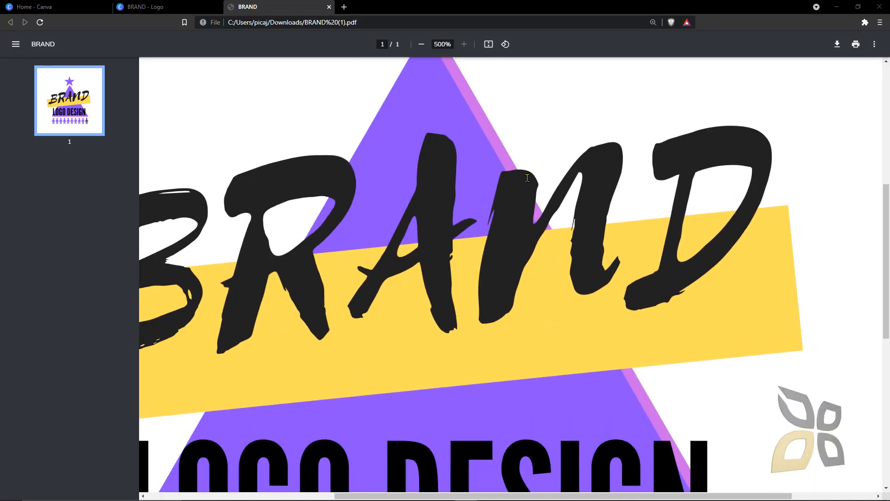
scroll(627, 300, down, 3)
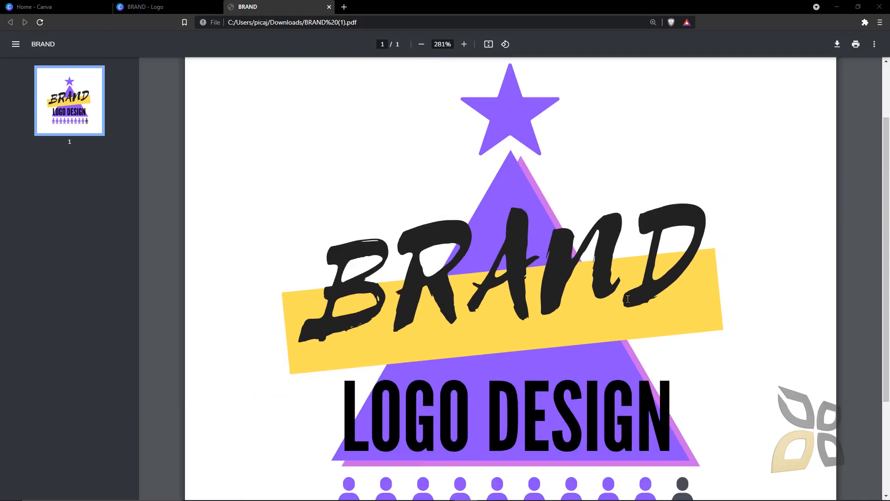
scroll(600, 286, down, 1)
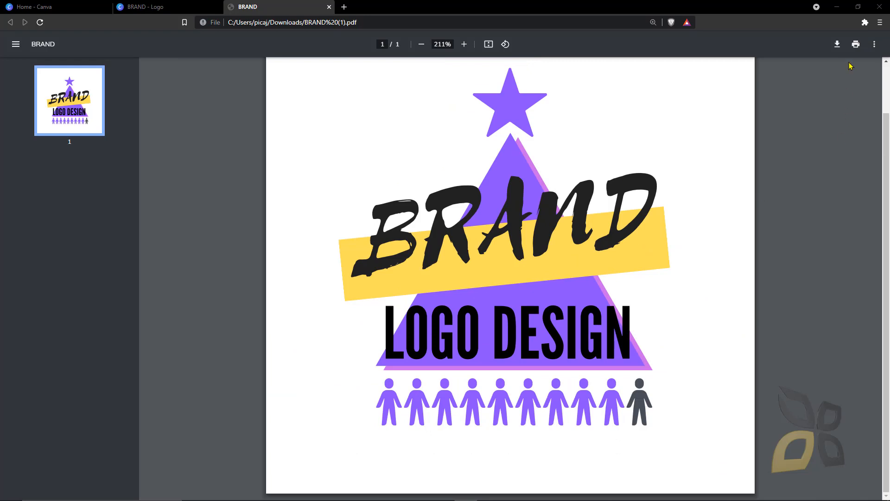
Switch back to the Canva logo design and review the file types offered for download
click(193, 5)
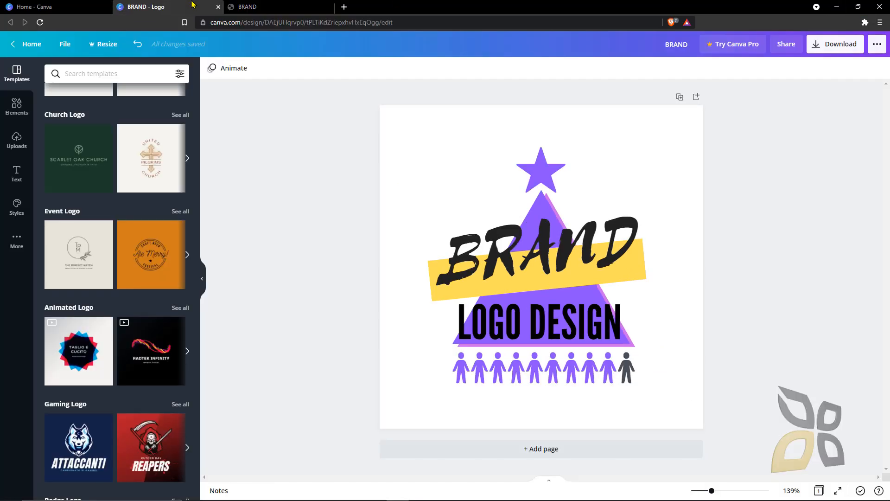
click(839, 52)
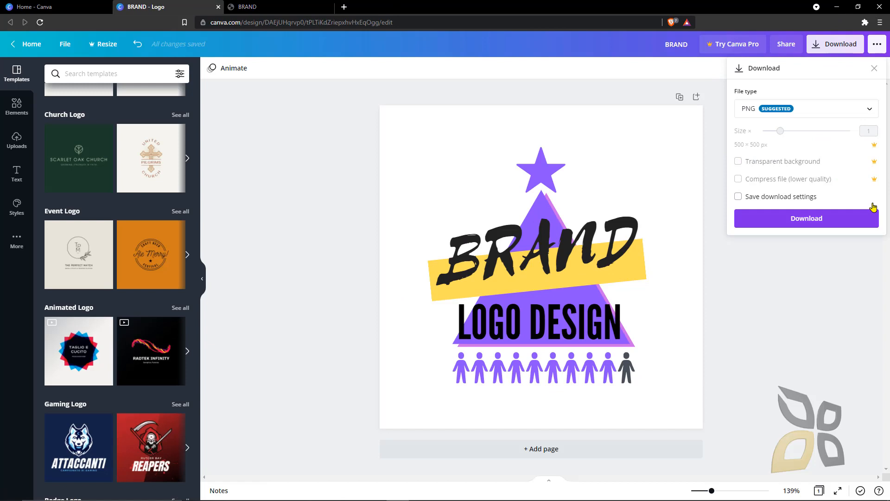
click(766, 114)
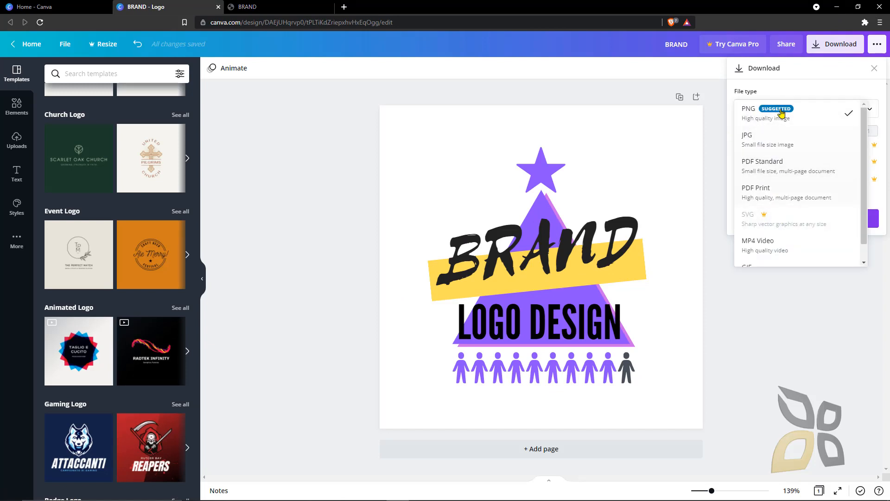
scroll(809, 181, down, 1)
scroll(809, 187, up, 1)
click(344, 7)
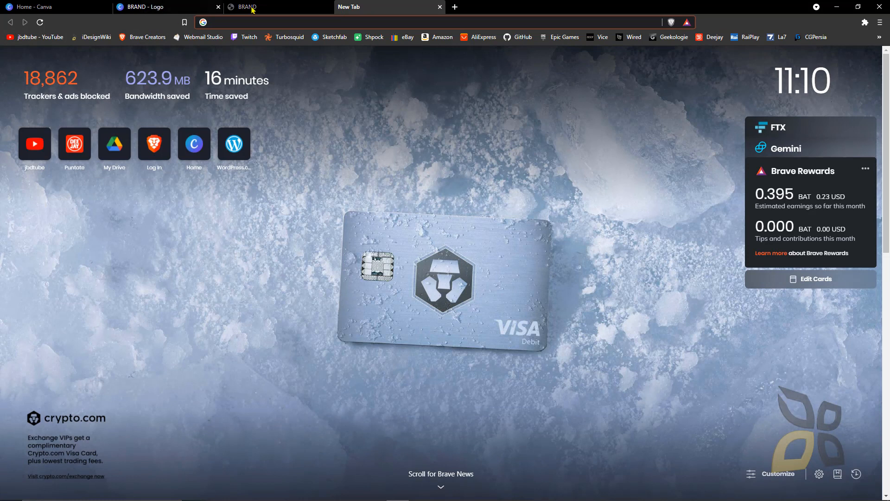
click(142, 42)
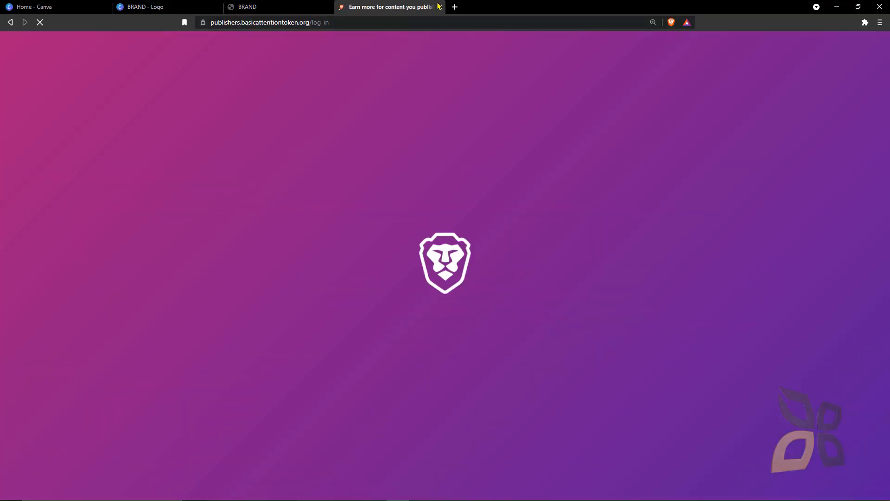
click(439, 7)
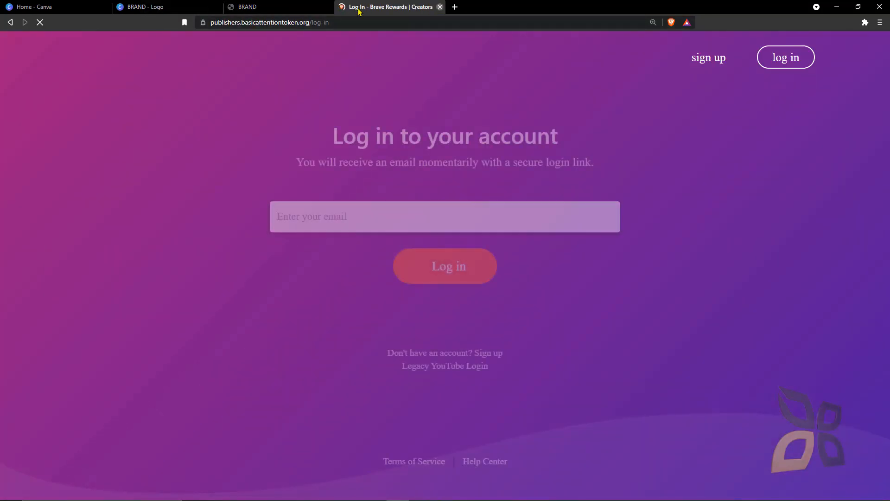
Open the jbdtube YouTube channel in a new browser tab, pause its featured video and search the channel for "background"
click(344, 7)
click(46, 38)
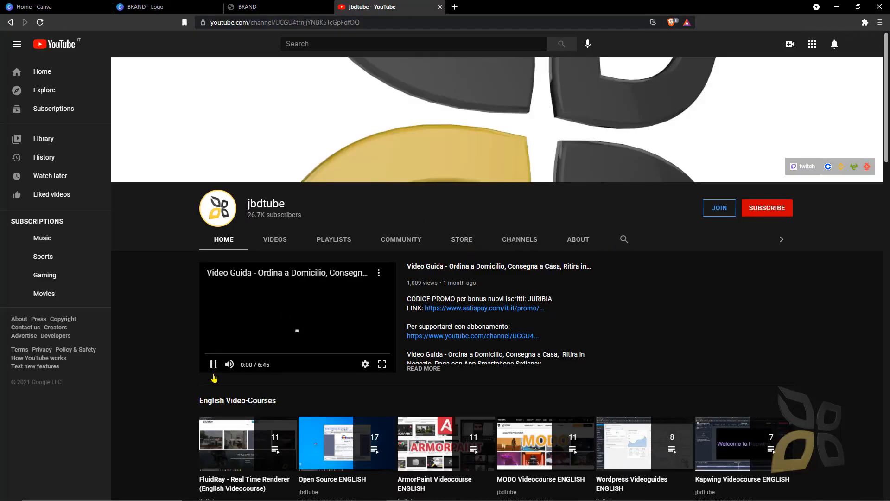
click(214, 364)
click(623, 244)
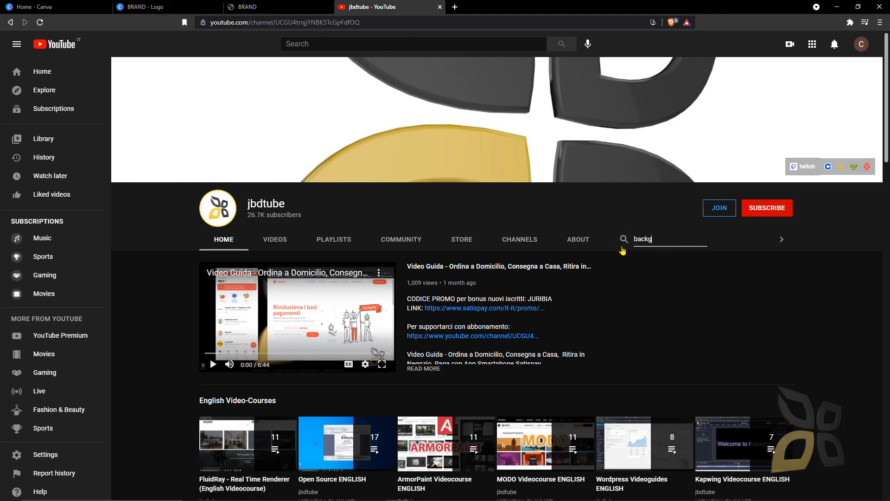
text(background)
key(Return)
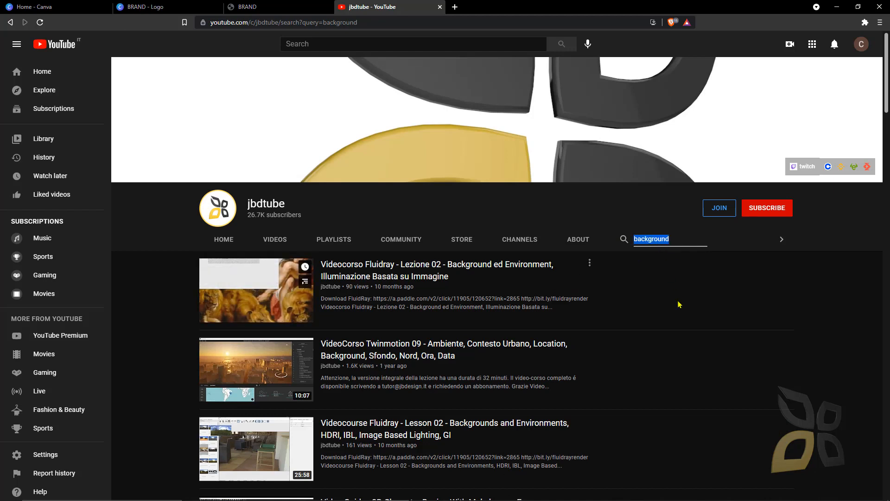
Search the jbdtube channel for "background image" and look through the listed videos
text(backgroun)
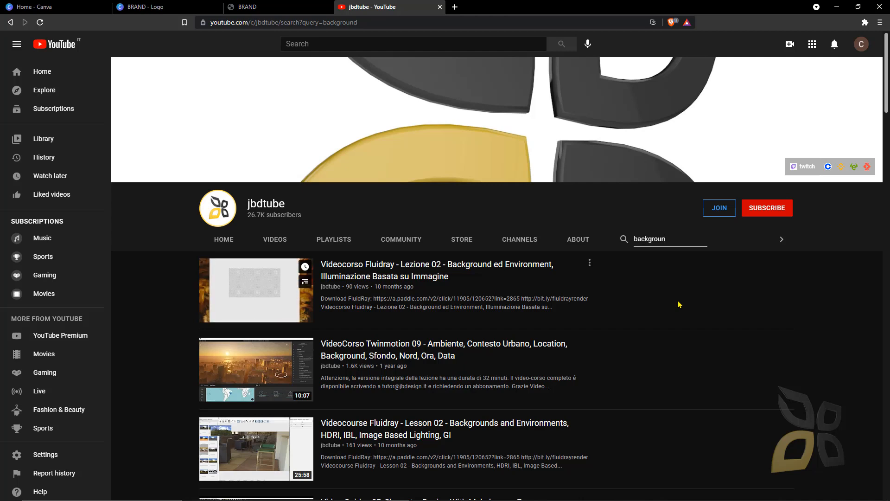
text(d image)
key(Return)
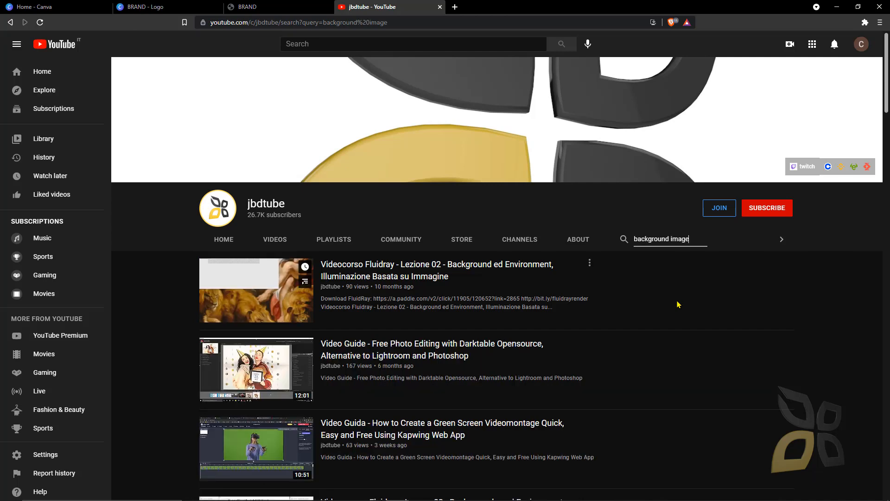
scroll(677, 304, down, 2)
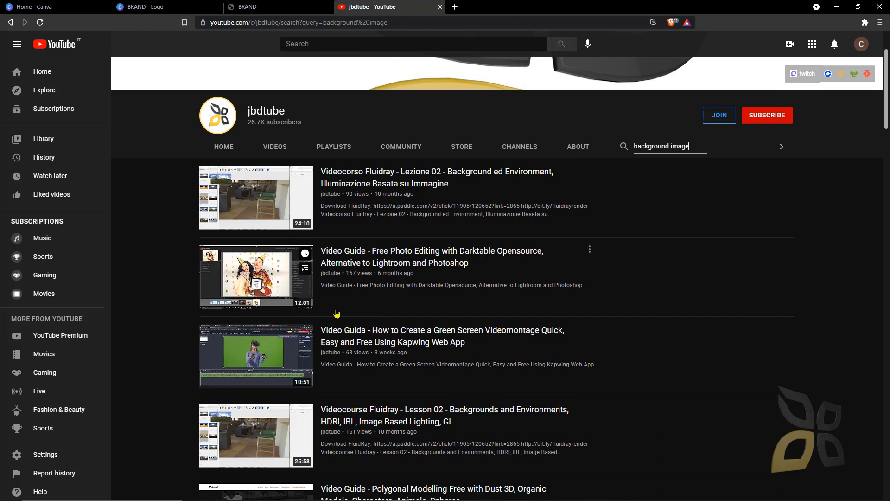
scroll(454, 386, up, 2)
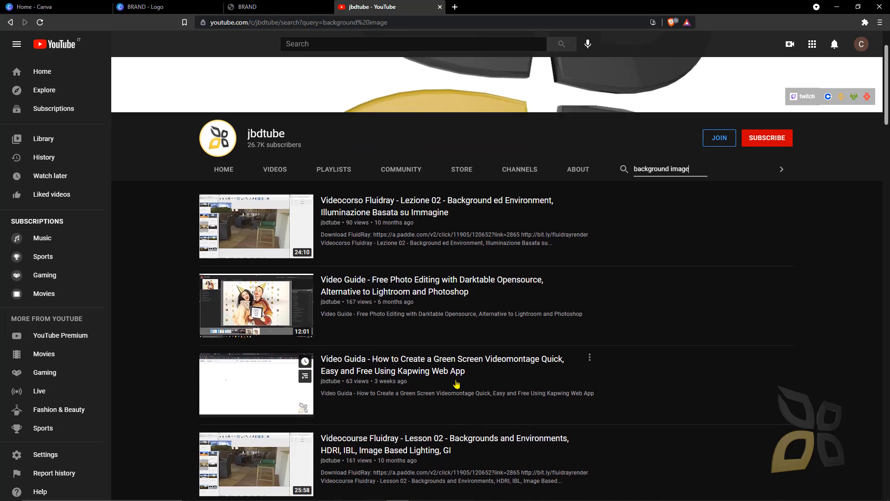